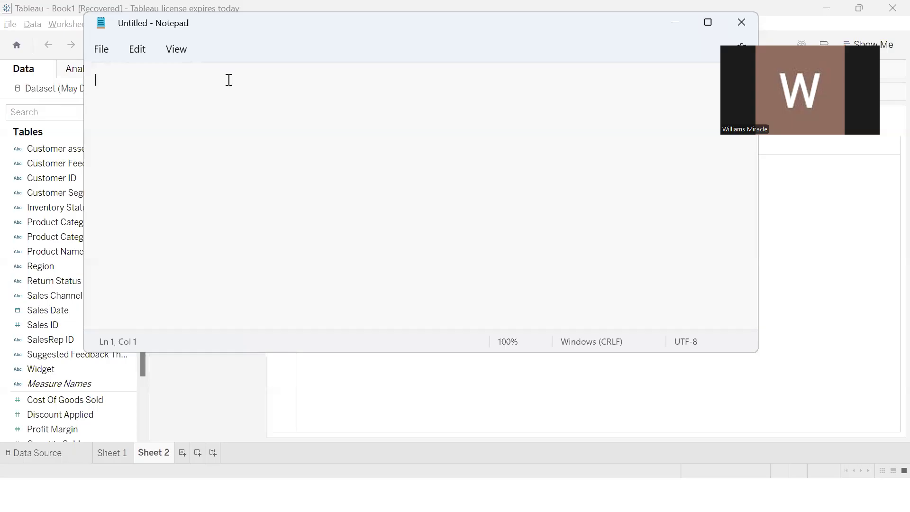
Write the first numbered note "1. USER DRIVEN ANALYSIS", reposition the note window, and return to Tableau
type("1")
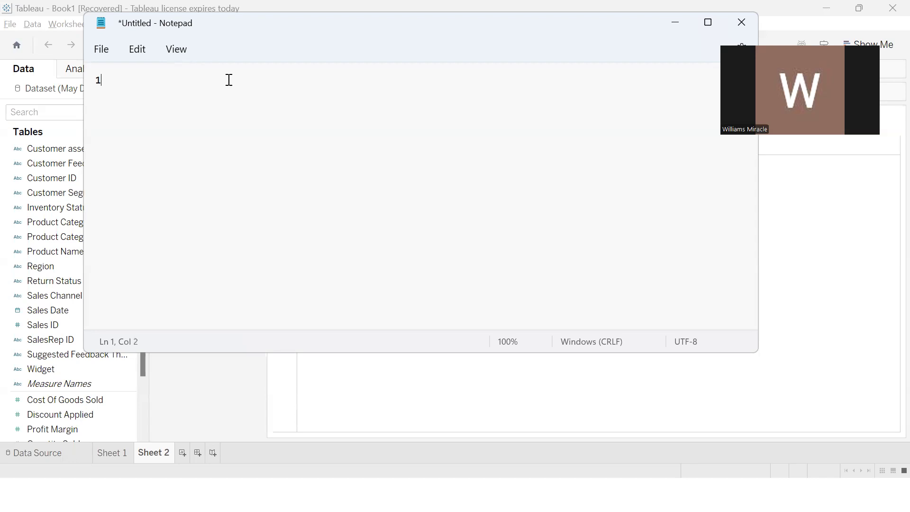
type(".")
type("USER DRIVEN NA")
key("BackSpace")
key("BackSpace")
type("ANALYSIS")
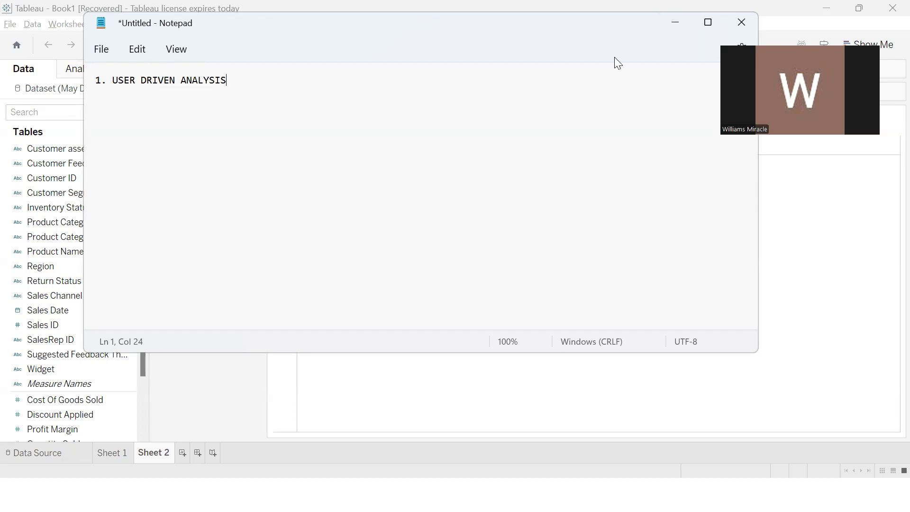
left_click_drag(625, 25, 614, 57)
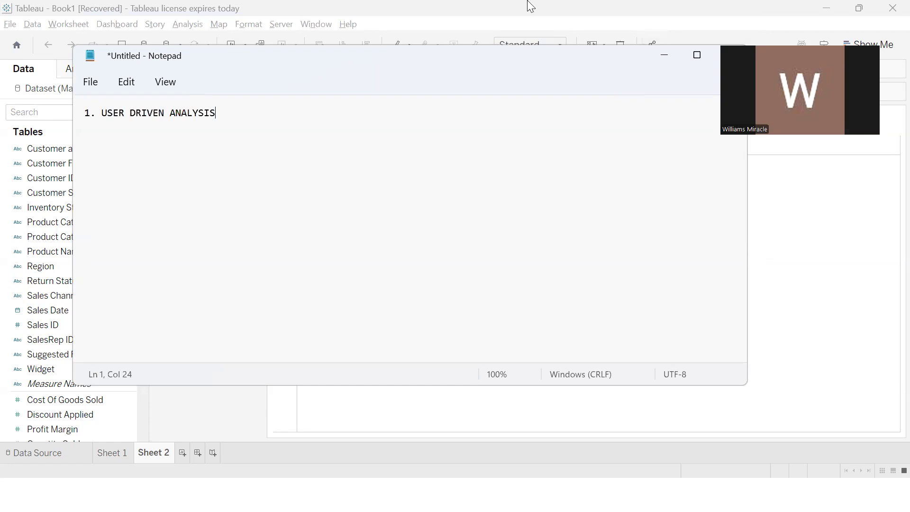
left_click(531, 6)
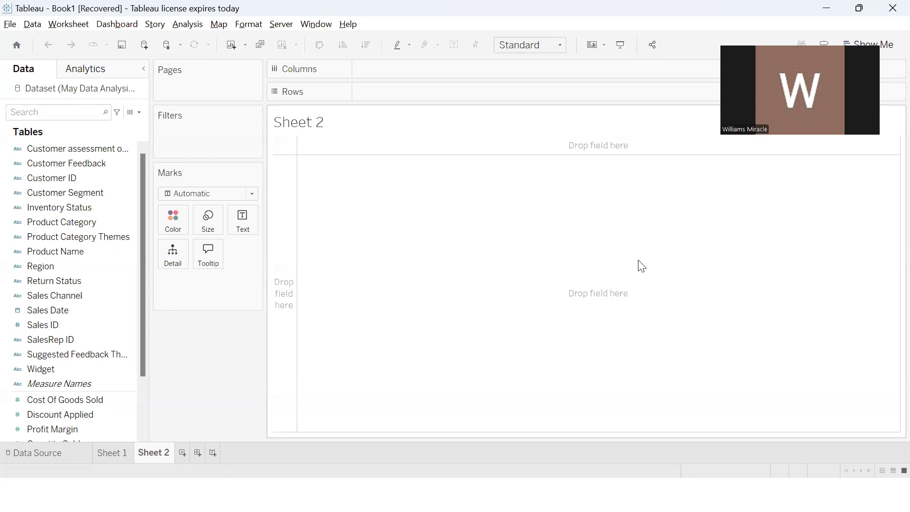
Switch to Notepad and add a second numbered line reading "2. WHAT IF?", then return to Tableau
key("alt+Tab")
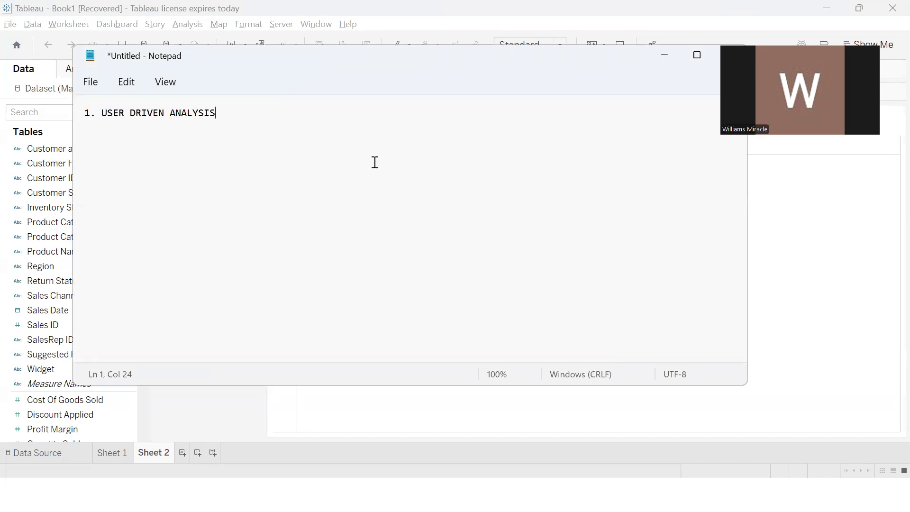
key("Return")
type("2. WHAT IF")
key("BackSpace")
type("?")
left_click(846, 232)
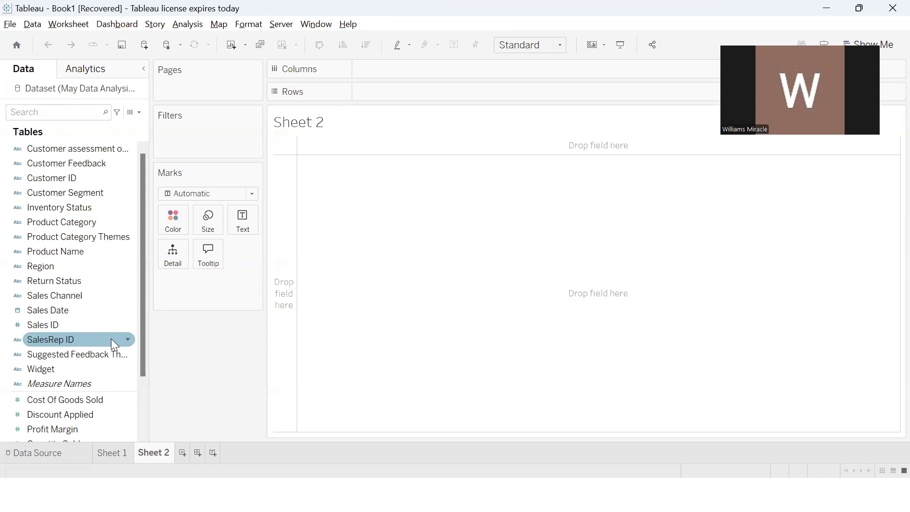
Switch to Notepad and add a third numbered line reading "3. KEEPS REPORTS CLEAN AND EASY TO USE", followed by a new line
key("alt+Tab")
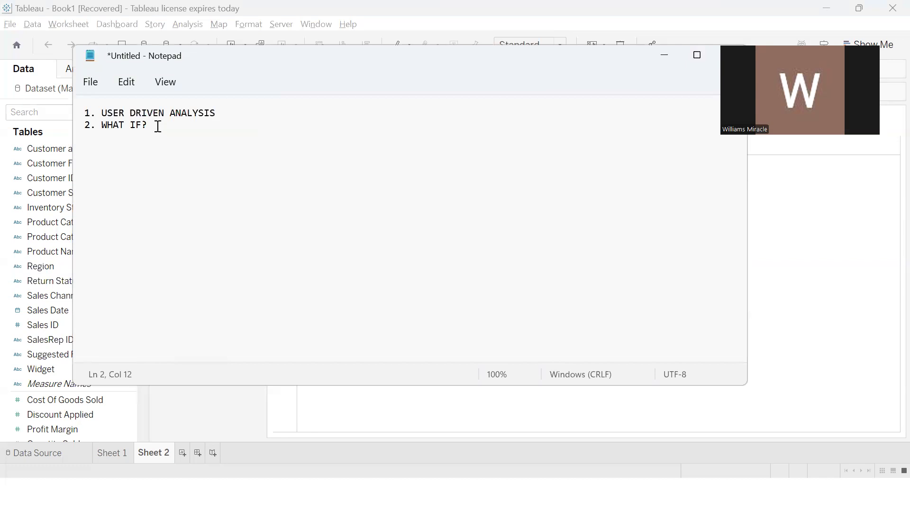
key("Return")
type("3. KEEPS REPORS")
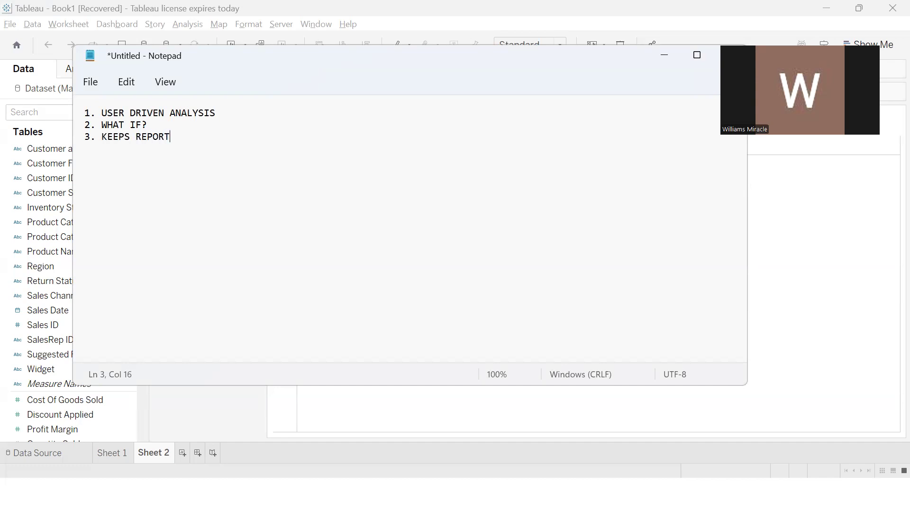
key("BackSpace")
key("BackSpace")
type("TS CLEAN AND EASY TO USE")
key("Return")
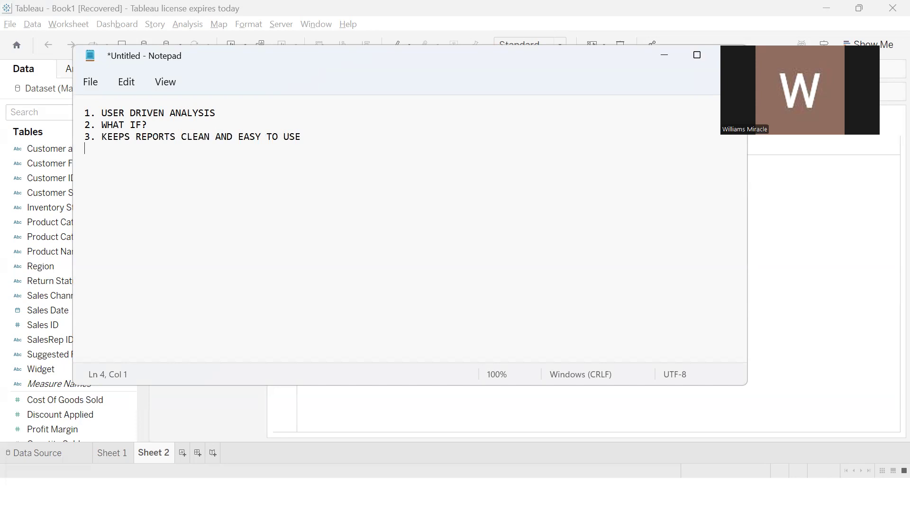
left_click(829, 242)
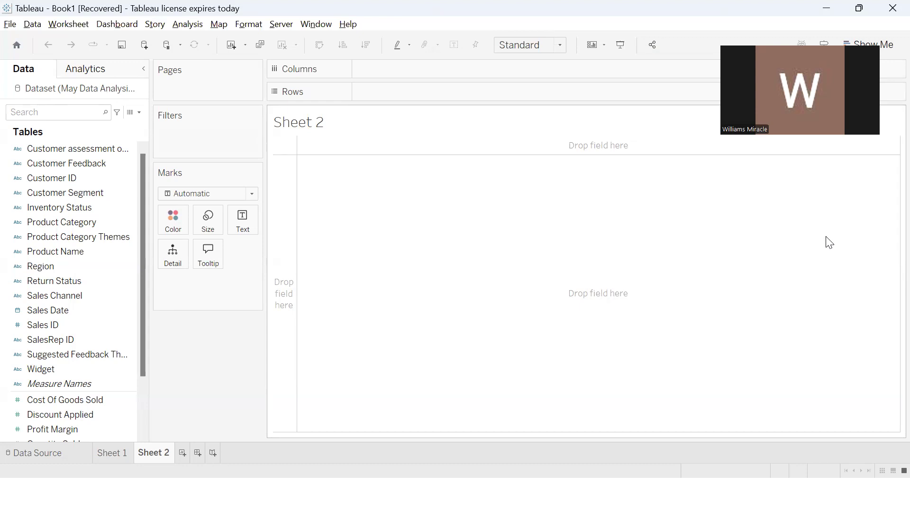
Switch to Notepad and add a fourth numbered line reading "4. CHANGING HOW YOUR CHARTS LOOK AND WHAT THEY SHOW"
key("alt+Tab")
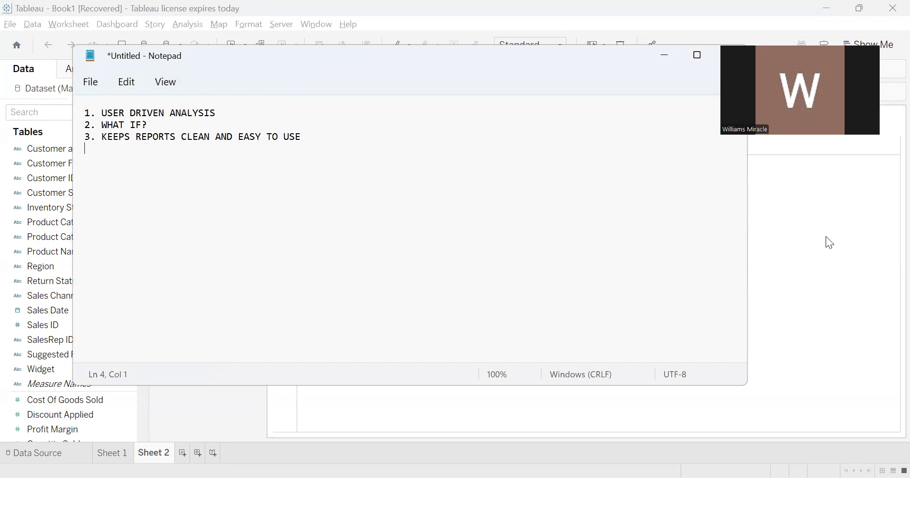
type("4. CHANGING HOW Y")
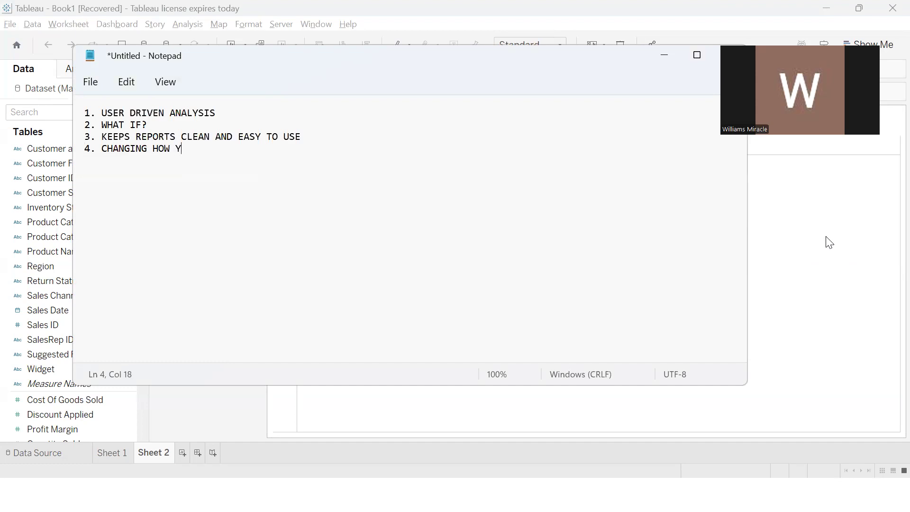
type("OUR CHARTS LOOK AND ")
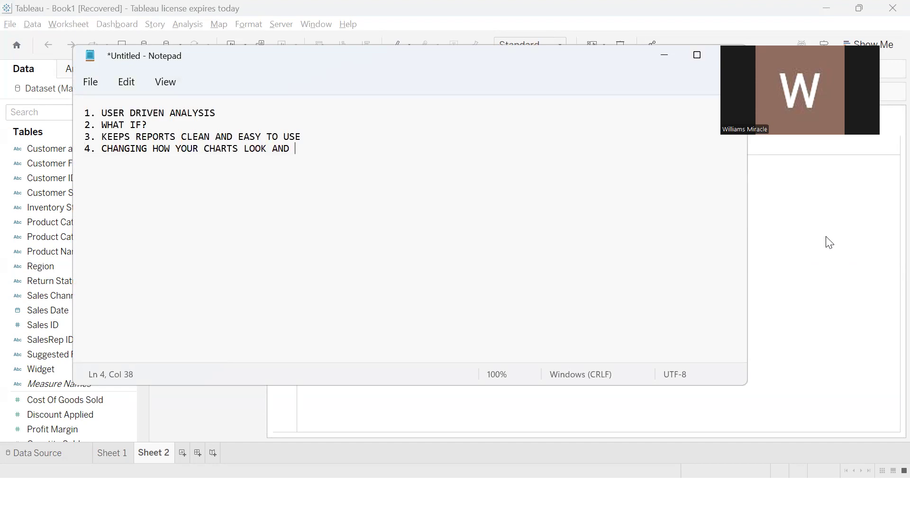
type("WHAT THEY SHOW")
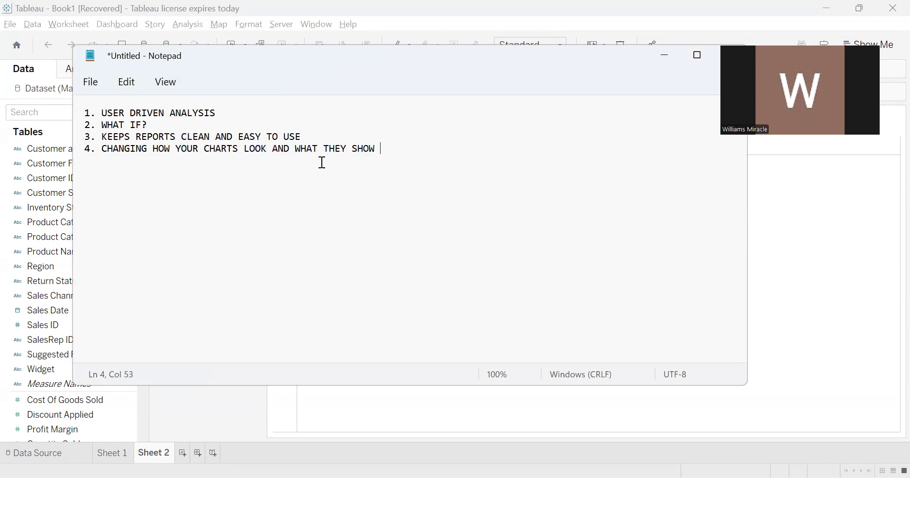
left_click(812, 266)
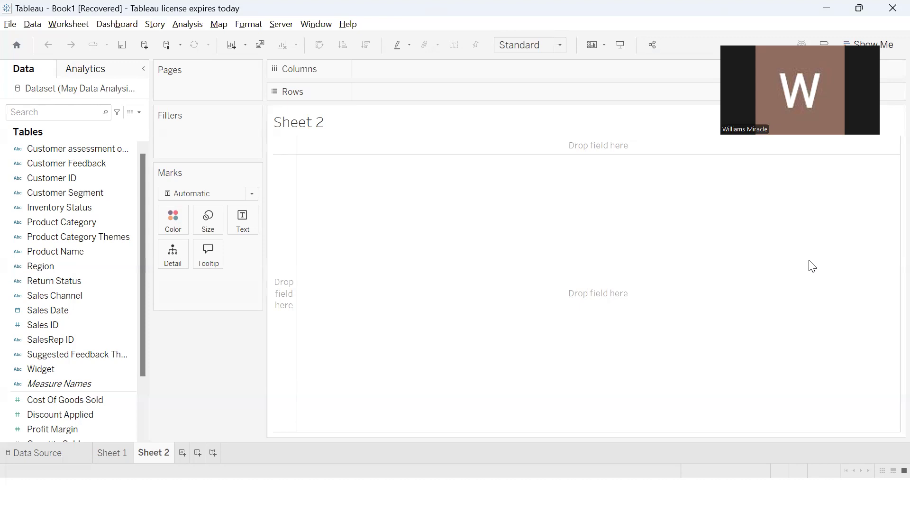
Switch to Notepad and, below a blank line, add the heading "WHEN SHOULD YOU THINK ABOUT USING PARAMETER"
key("alt+Tab")
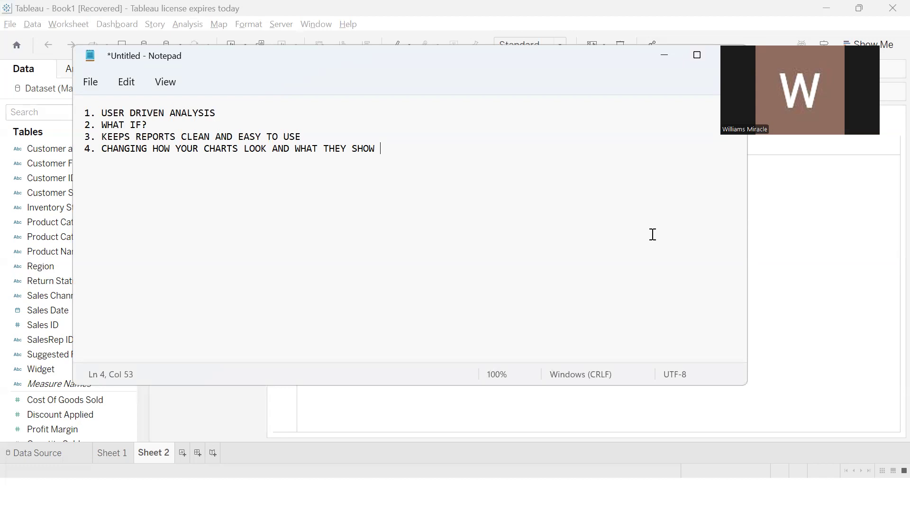
key("Return")
key("Return")
type("WHEN SHOULD")
type("YO")
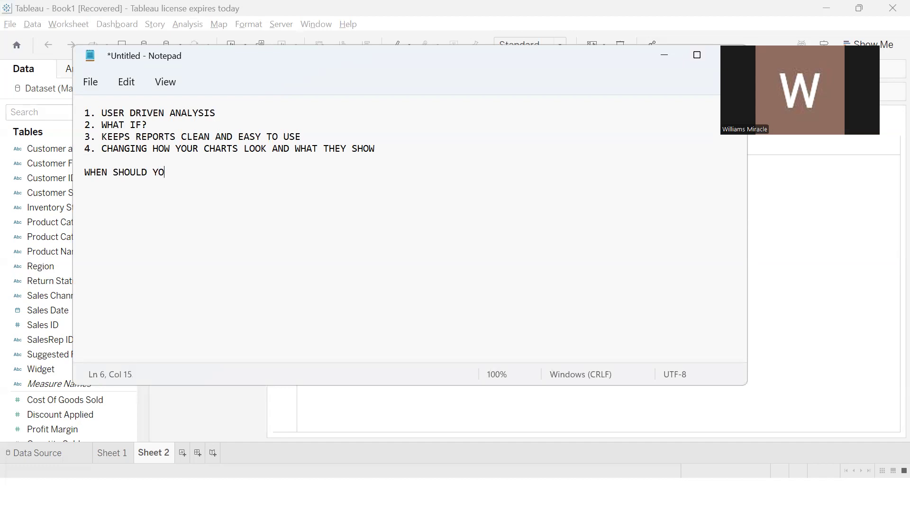
type("U THINK ABOUTH")
key("BackSpace")
key("BackSpace")
type("US")
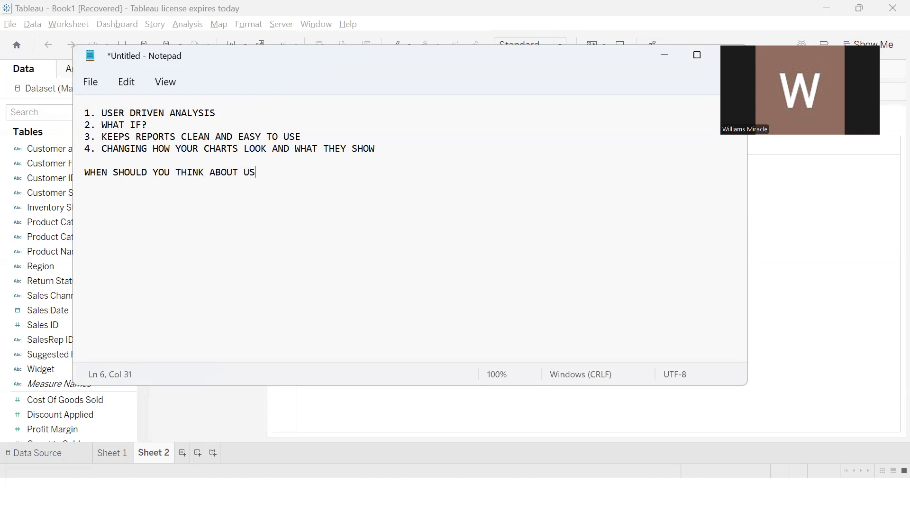
type("ING PARAMETER")
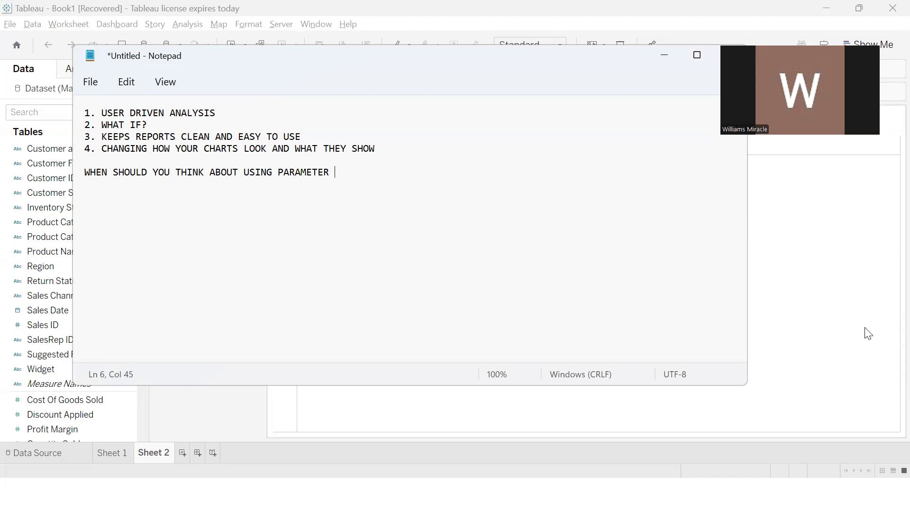
Switch to Tableau and place the Product Category field on the Columns of Sheet 2
left_click(830, 299)
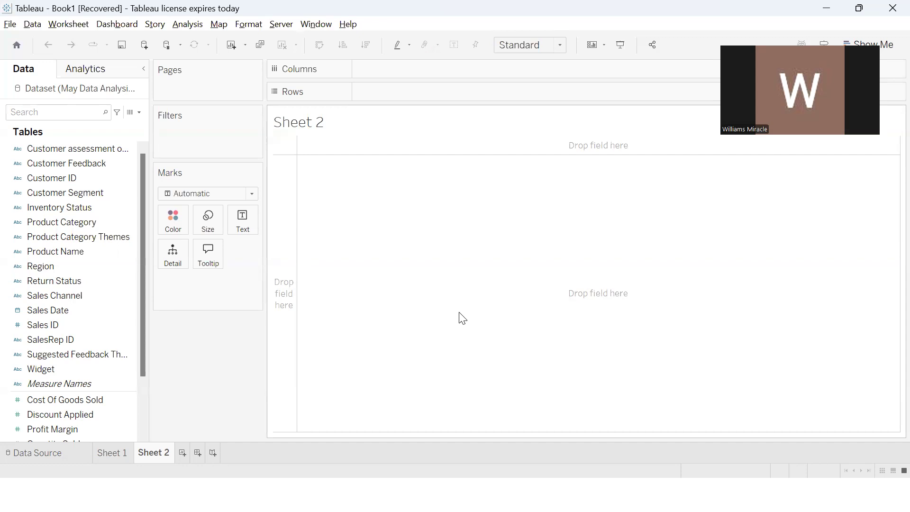
left_click(86, 208)
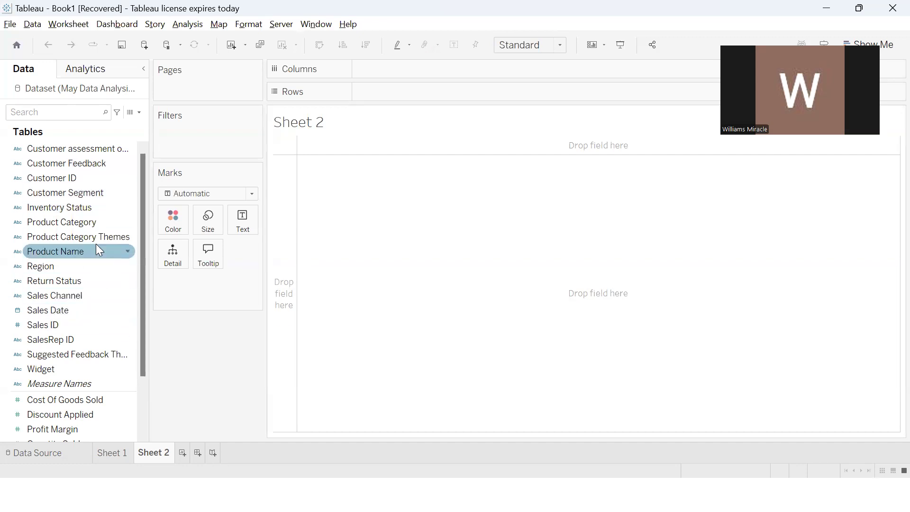
mouse_move(83, 220)
left_mouse_down()
mouse_move(337, 148)
mouse_move(385, 74)
left_mouse_up()
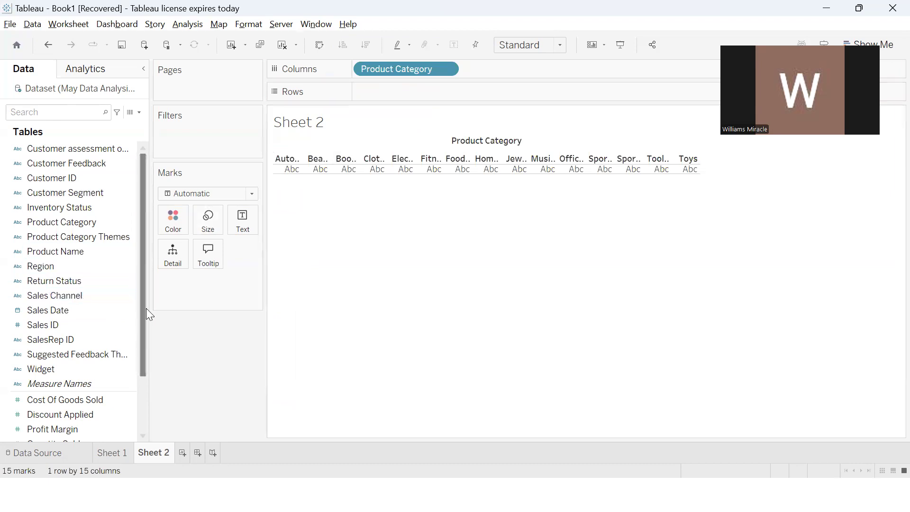
Place the Sales Amount measure on the Rows of Sheet 2 to chart sales by product category
left_click_drag(143, 308, 143, 385)
left_click(84, 386)
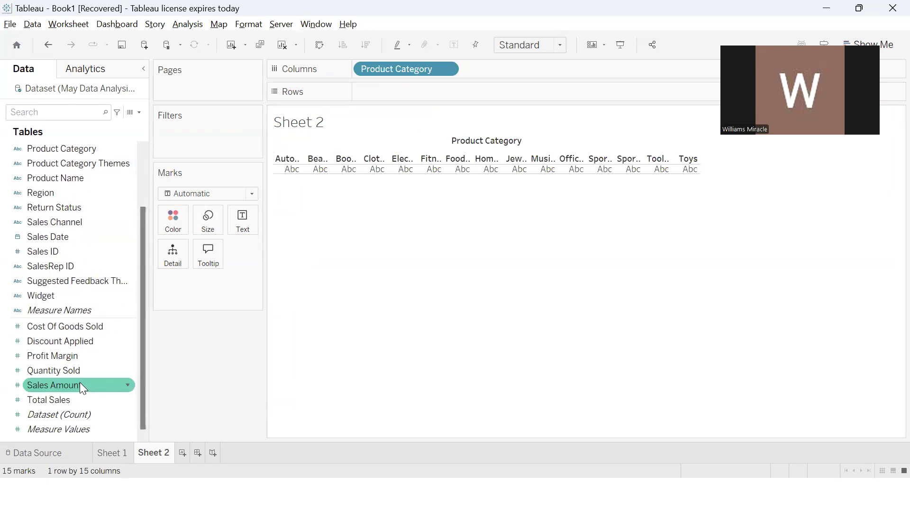
left_click(80, 385)
left_click(78, 382)
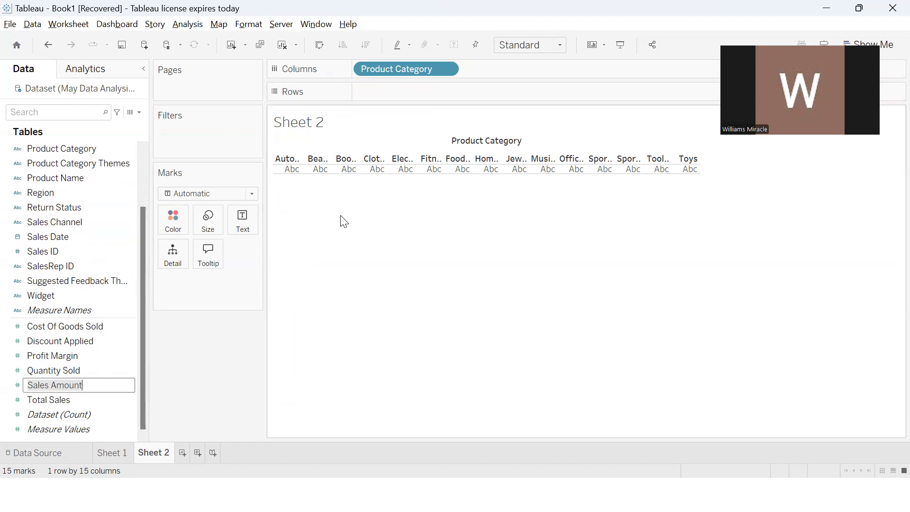
key("Return")
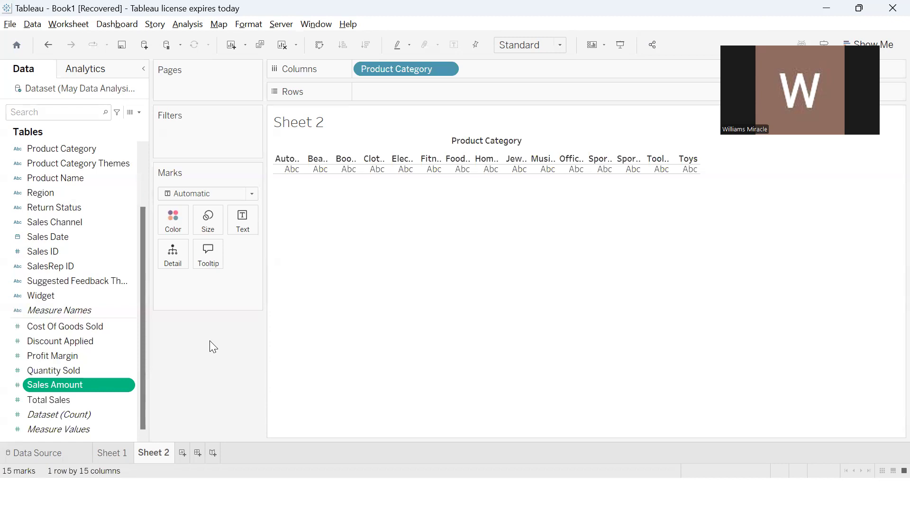
left_click_drag(101, 386, 430, 89)
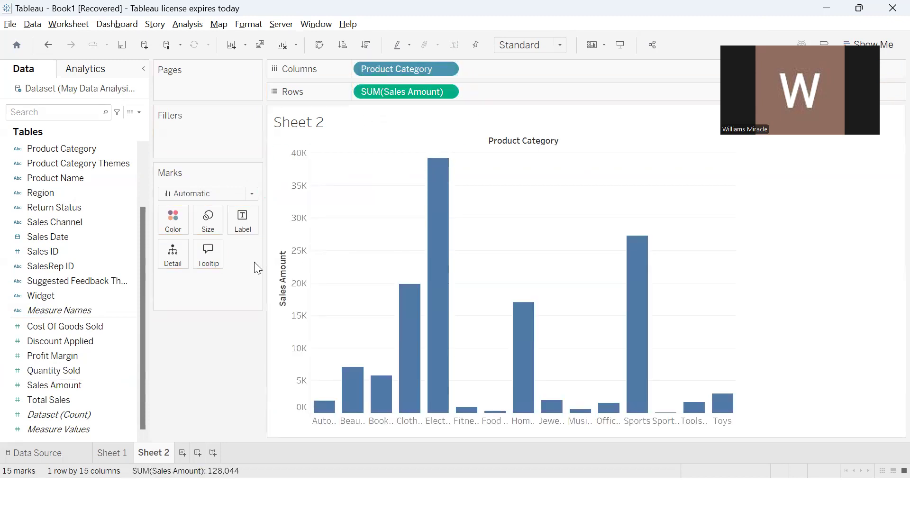
Change the color of the bars in the Sheet 2 chart to bright pink
left_click(173, 217)
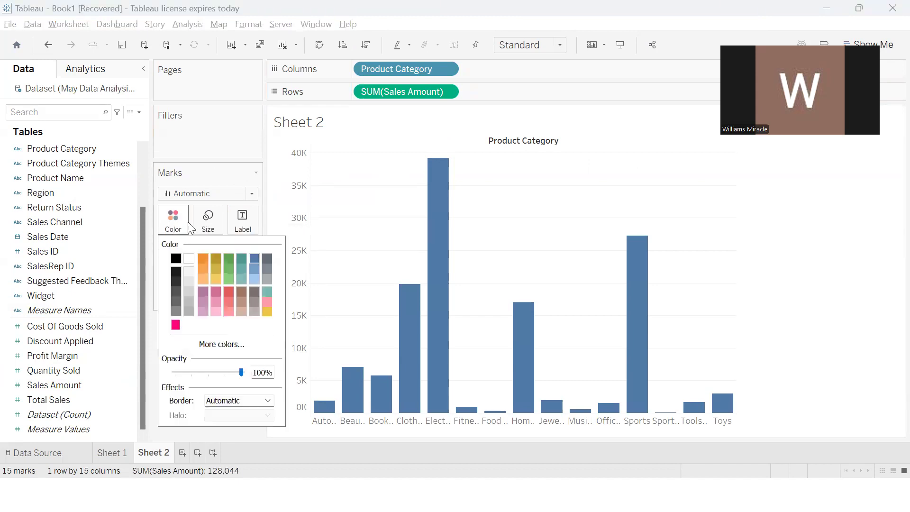
left_click(175, 323)
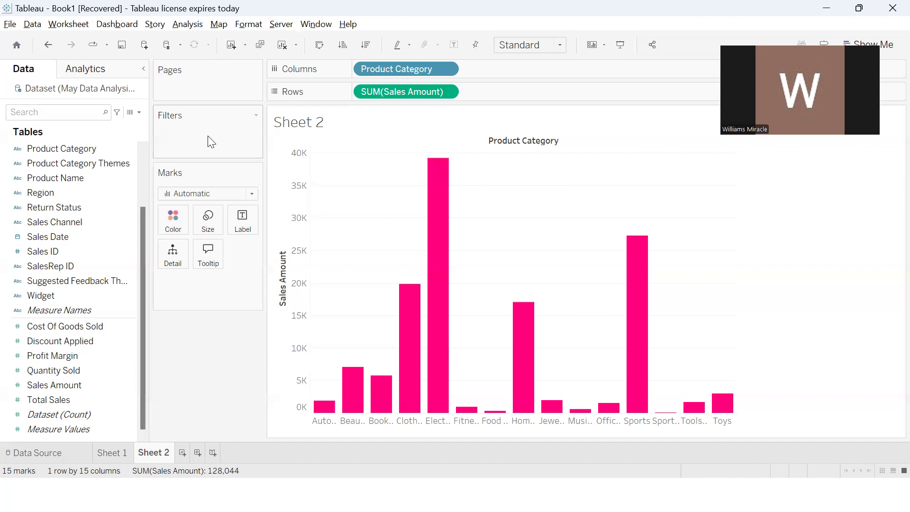
left_click(64, 241)
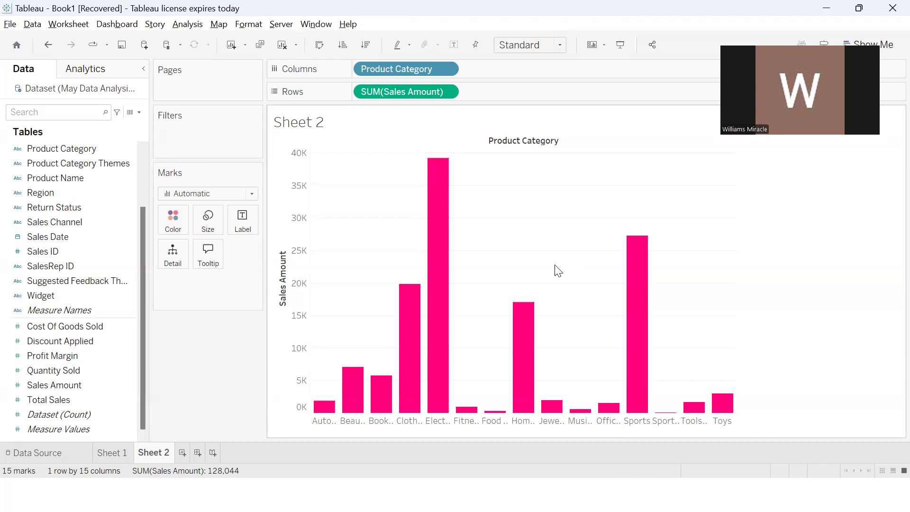
Switch to the May Data Analysis Project Dataset workbook in Excel and autofit the width of all columns on the Dataset sheet
key("super")
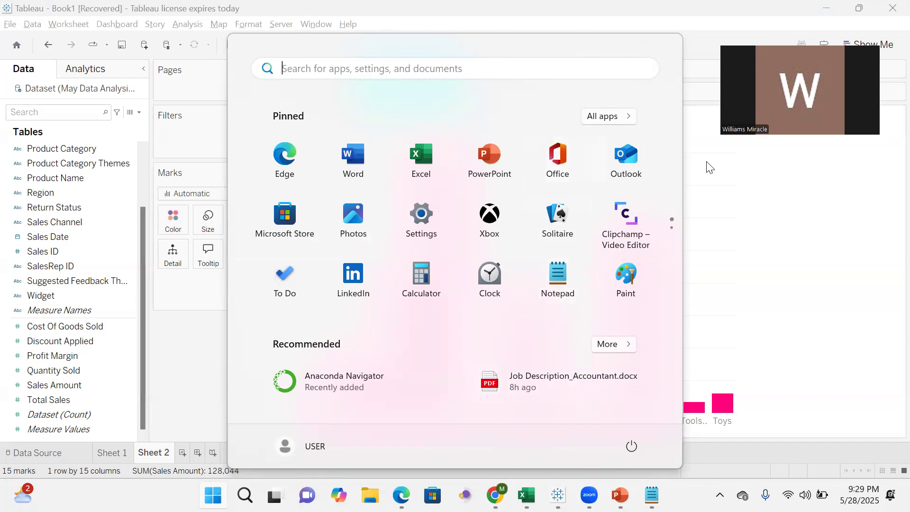
left_click(788, 278)
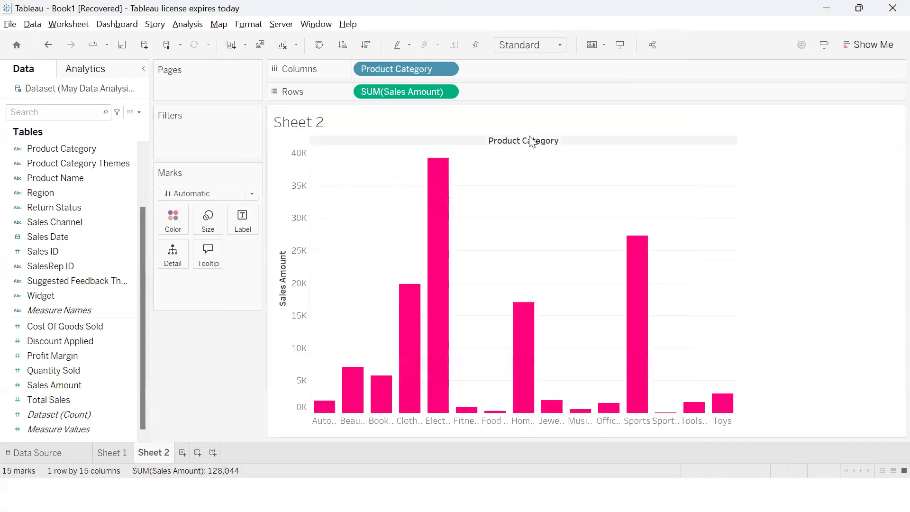
key("super")
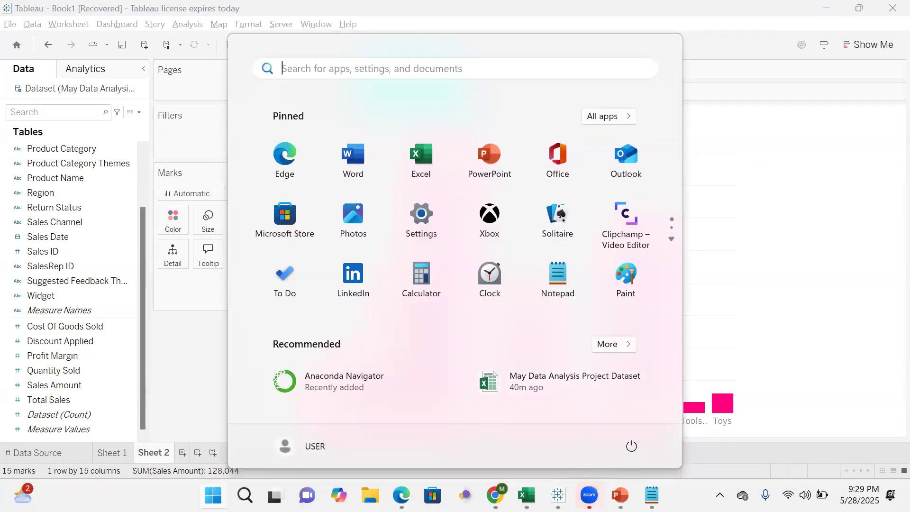
mouse_move(589, 495)
left_click(708, 420)
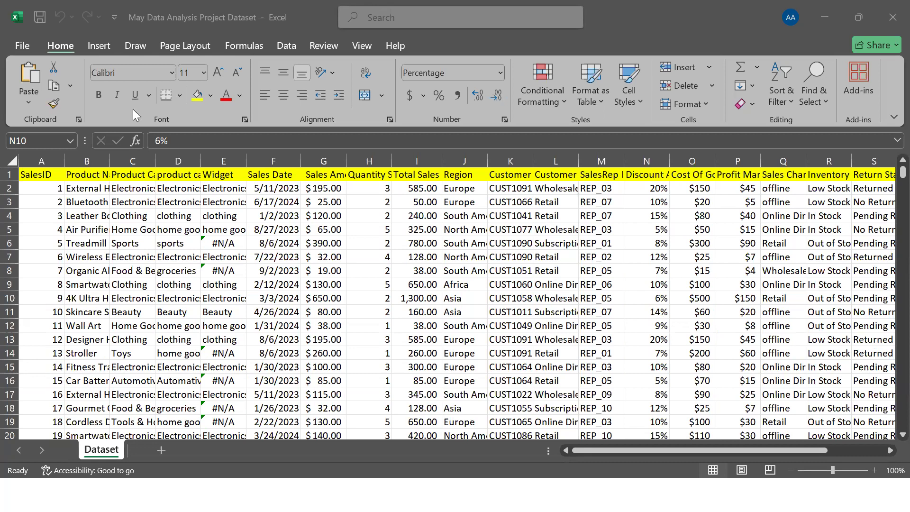
left_click(11, 161)
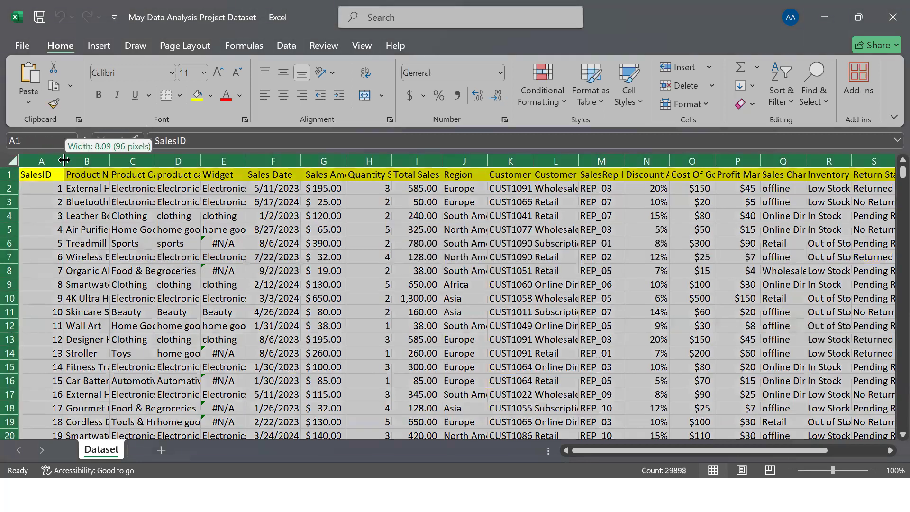
double_click(64, 161)
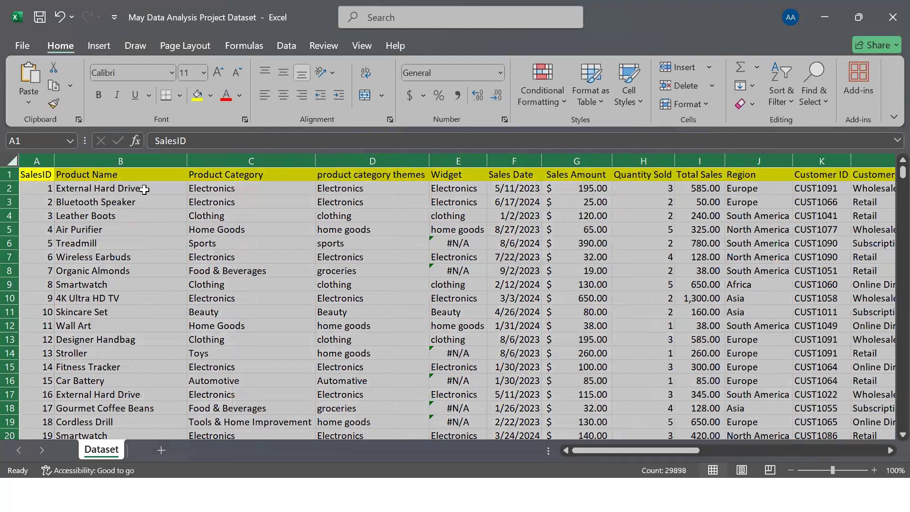
Examine the Dataset headers from Product Category through Customer ID, including the sales, quantity, date and region fields
left_click(222, 176)
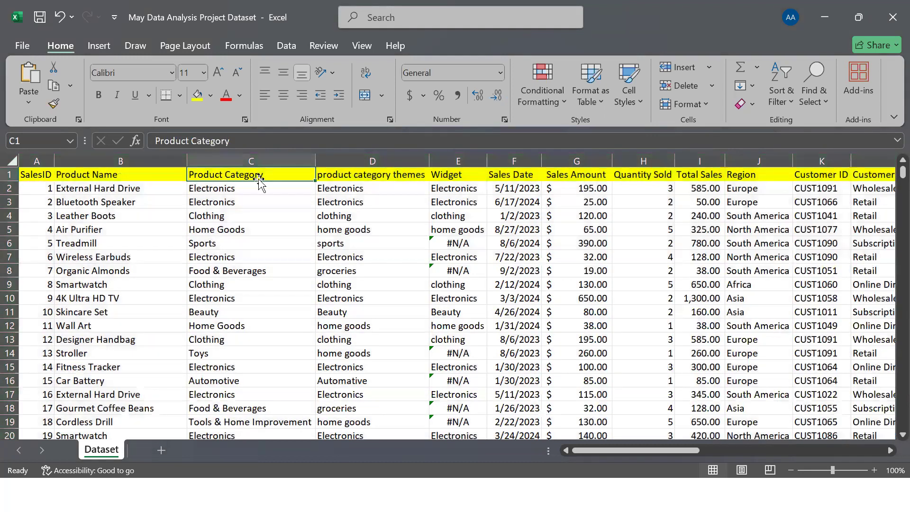
left_click(581, 172)
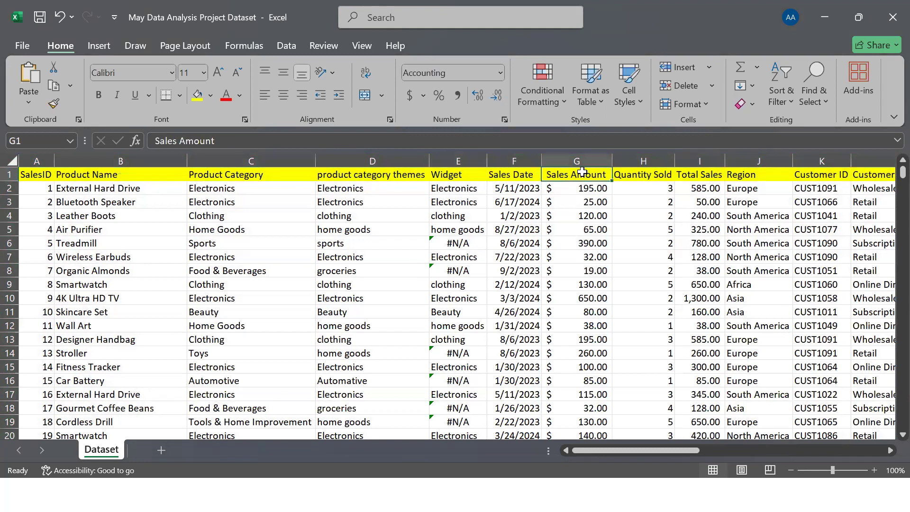
left_click(629, 176)
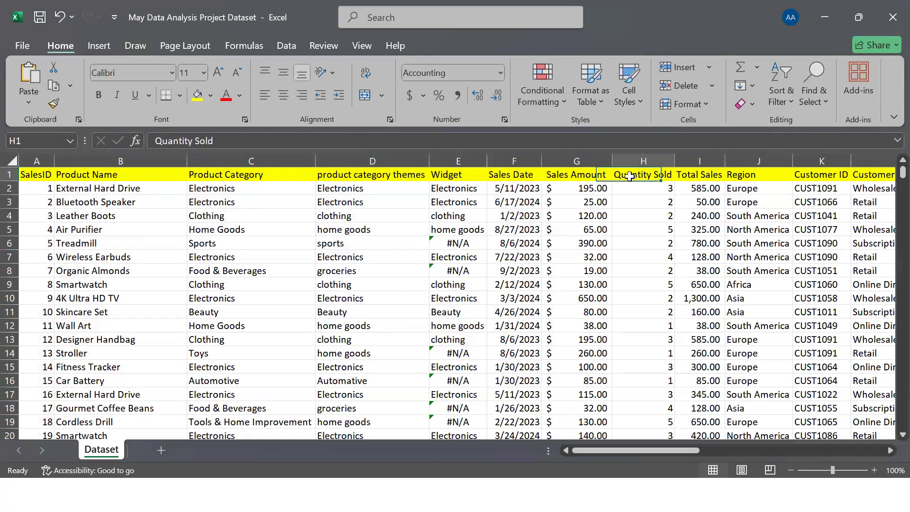
left_click(711, 175)
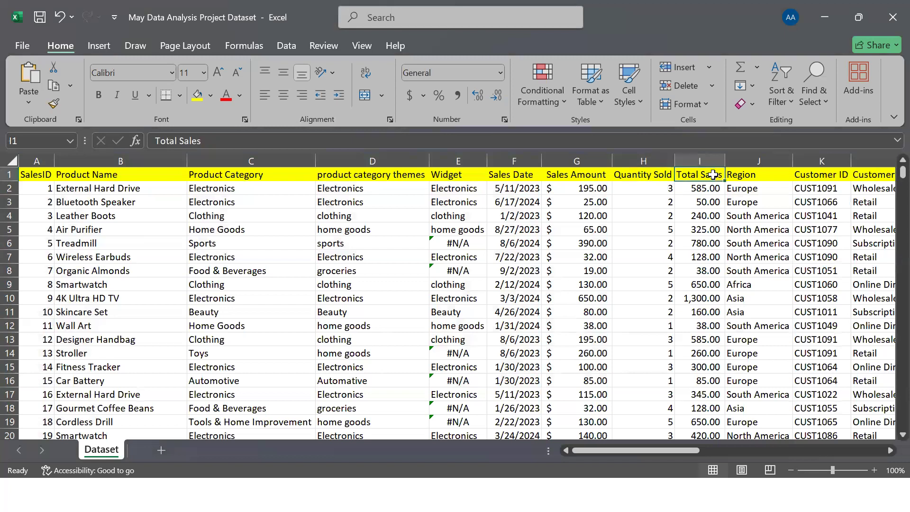
left_click(464, 173)
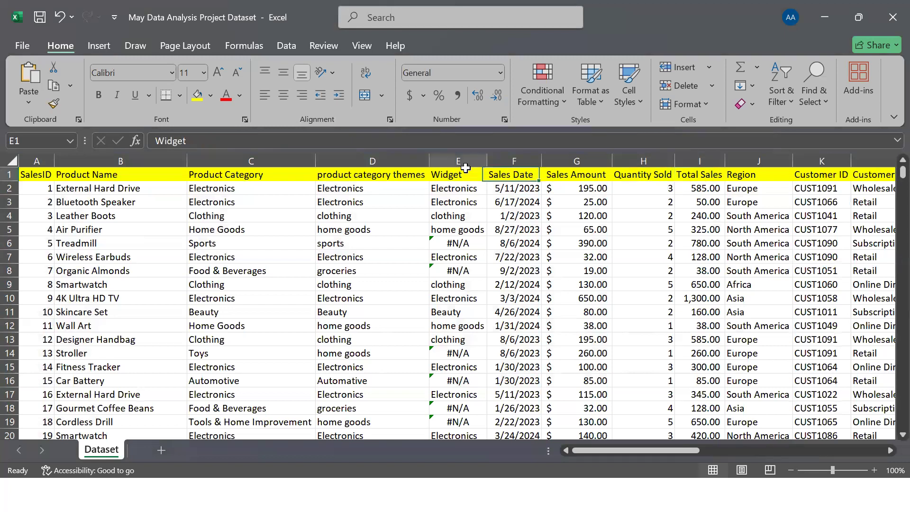
left_click(392, 175)
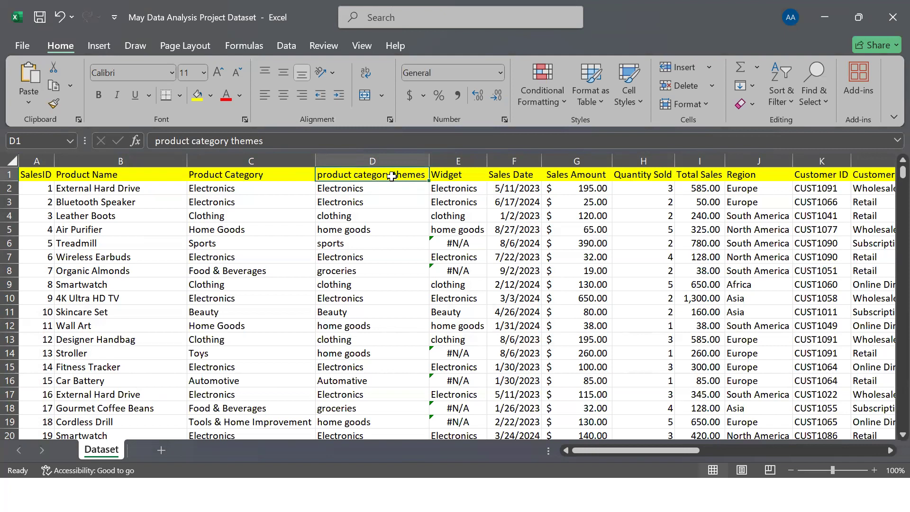
left_click(503, 180)
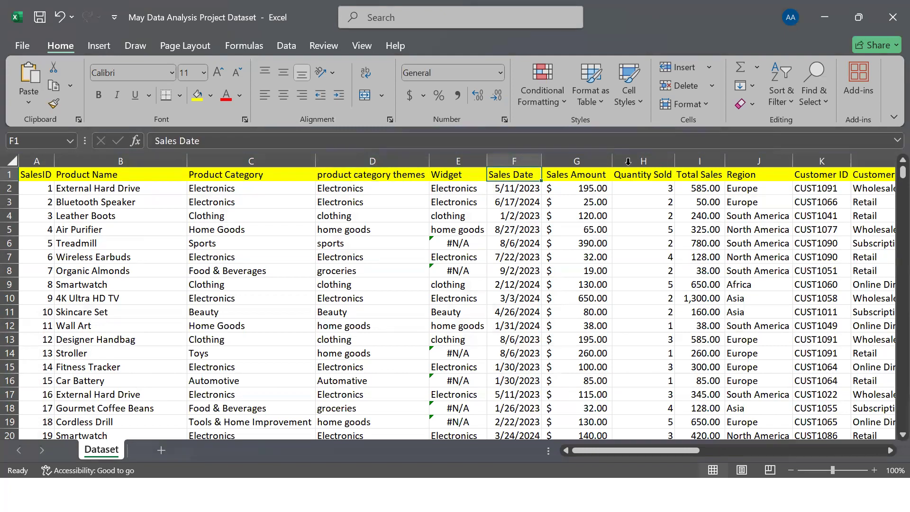
left_click(745, 174)
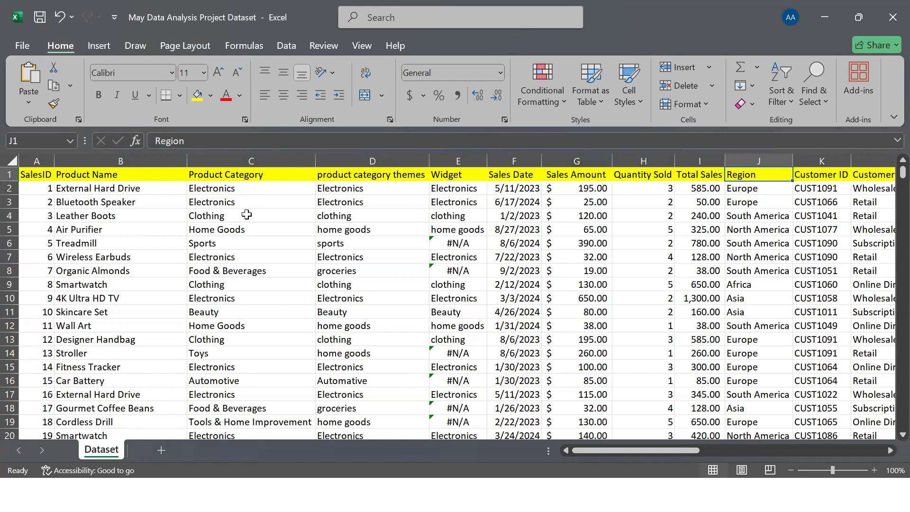
left_click(166, 201)
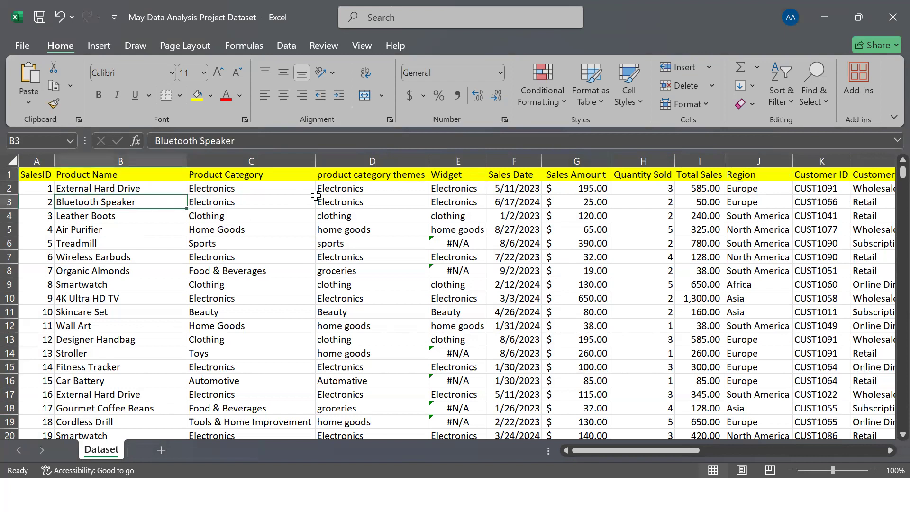
left_click(846, 174)
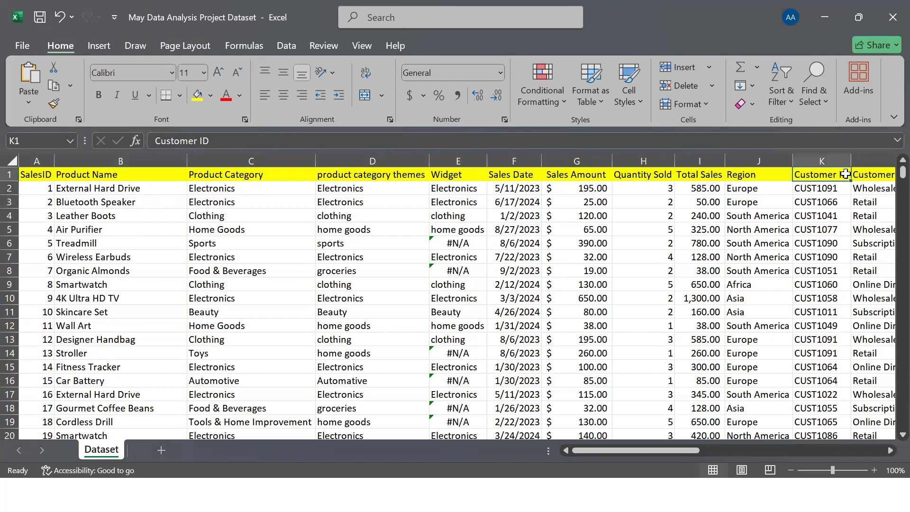
Examine the Customer Segment, SalesRep ID, Discount Applied and Profit Margin headers of the Dataset sheet
key("Right")
key("Right")
key("Right")
key("Right")
key("Right")
key("Right")
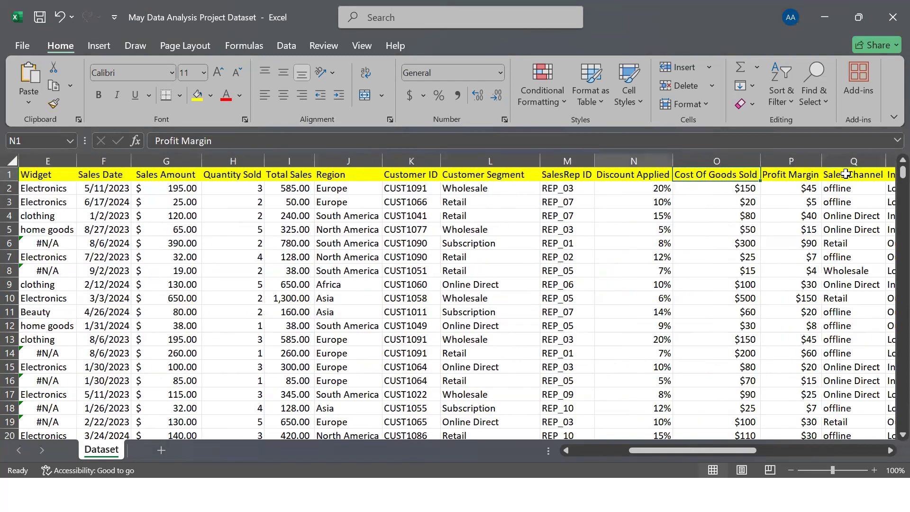
key("ctrl+Left")
key("Right")
key("Right")
key("Right")
key("Right")
key("Right")
key("Right")
key("Right")
key("Right")
key("Right")
key("Right")
key("Right")
key("Right")
key("Right")
key("Right")
key("Right")
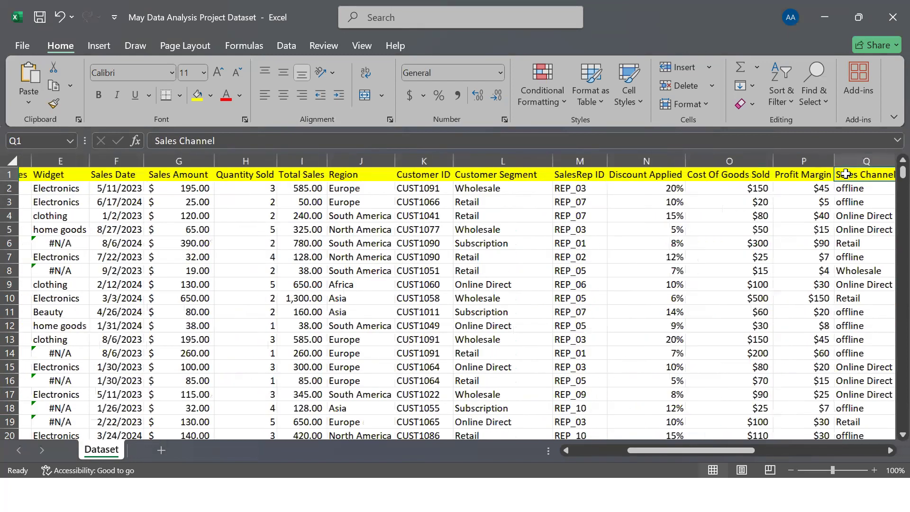
key("Left")
key("Left")
key("Left")
key("Left")
key("Left")
key("Left")
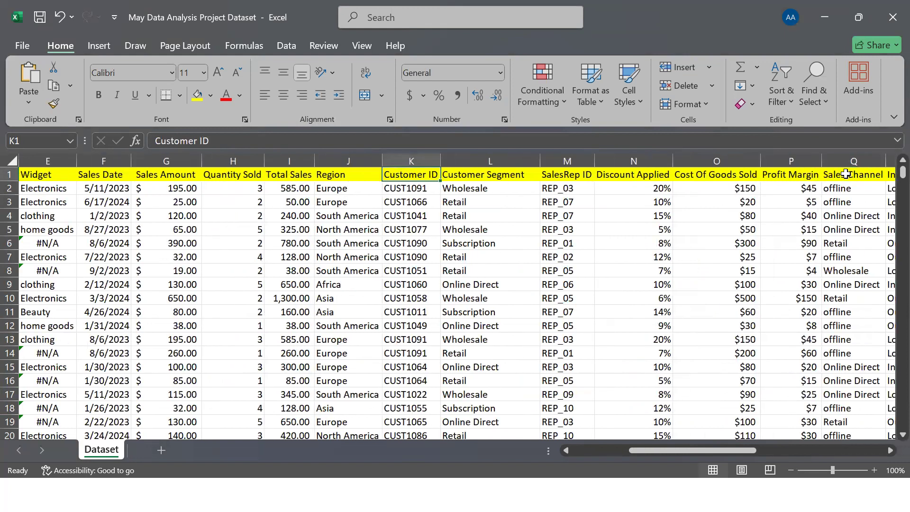
left_click(521, 177)
left_click(573, 175)
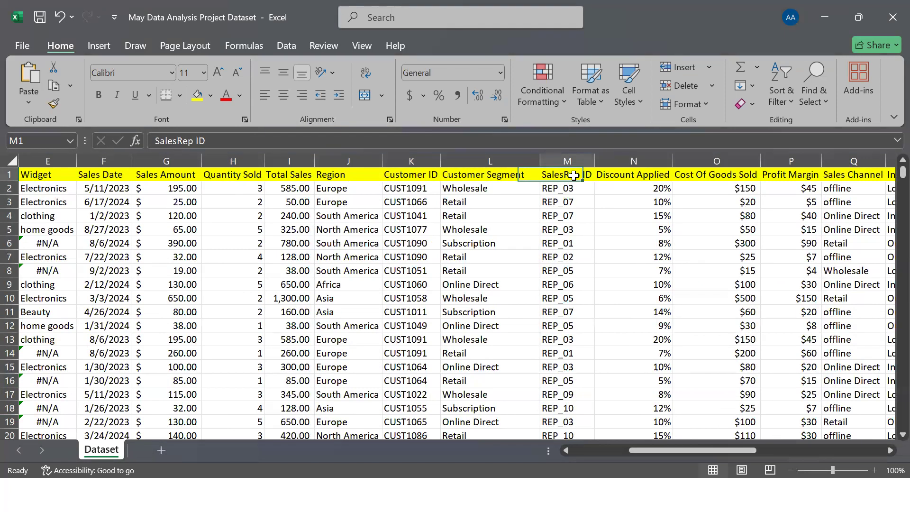
left_click(638, 174)
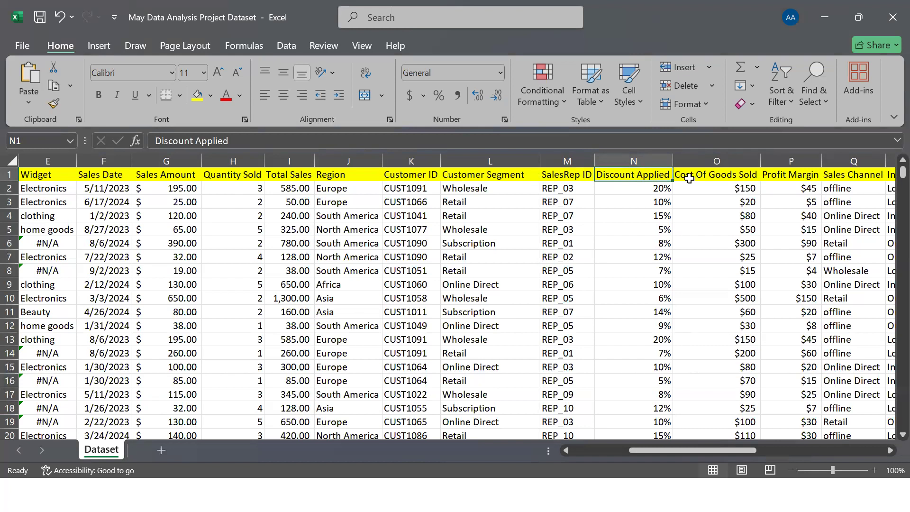
left_click(783, 174)
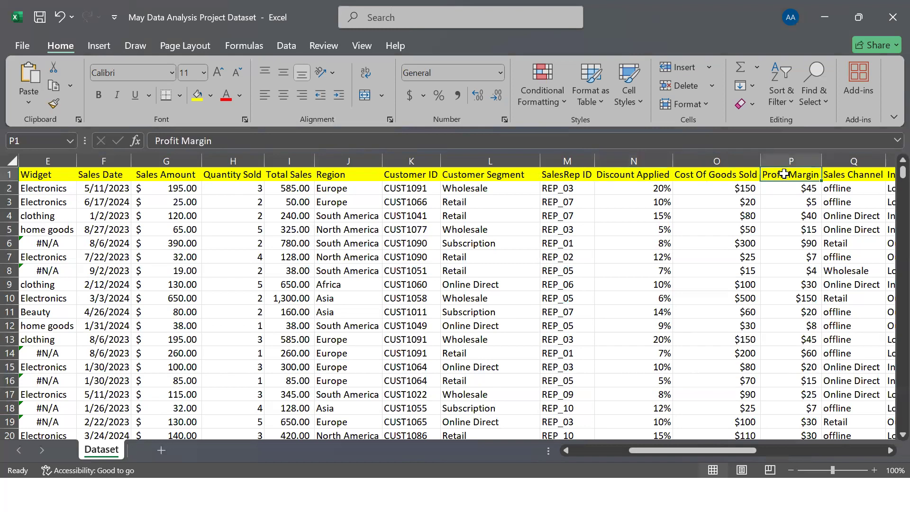
Examine the remaining Dataset headers from Sales Channel through Customer assessment of Sales Rep
key("Right")
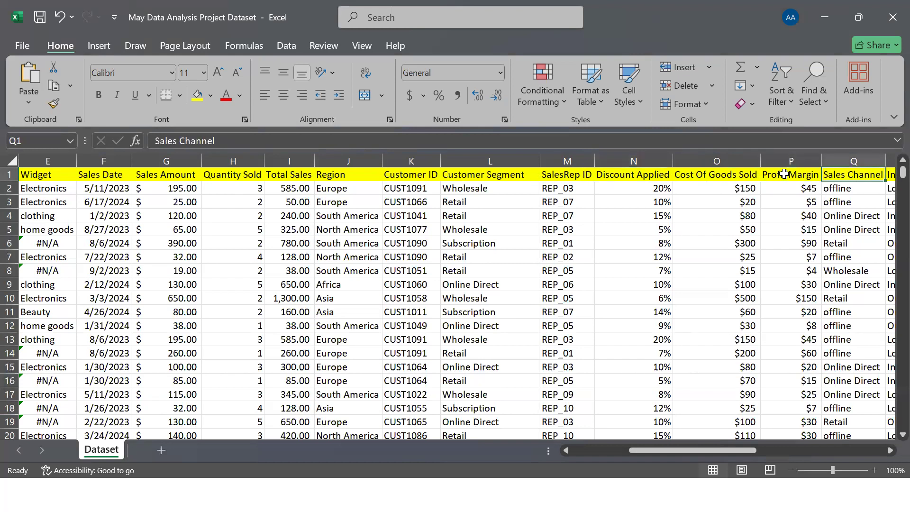
key("Right")
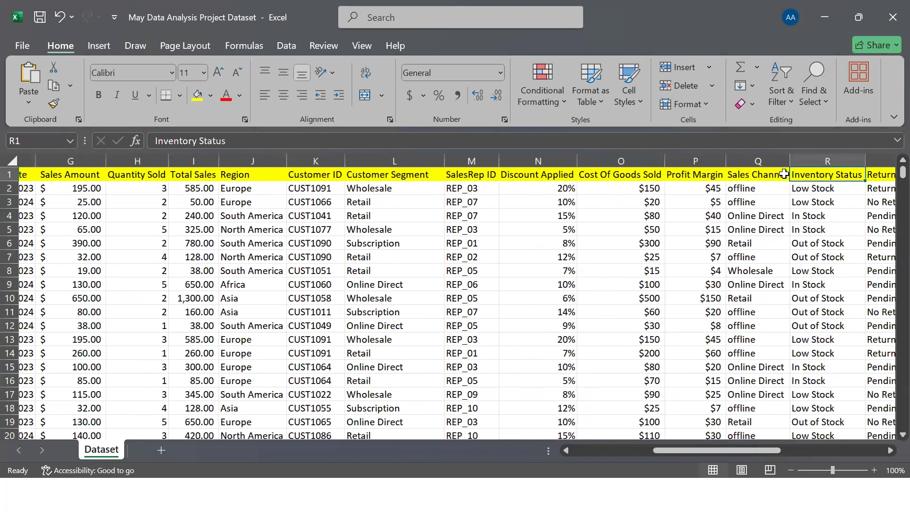
key("Right")
key("Right")
key("Right")
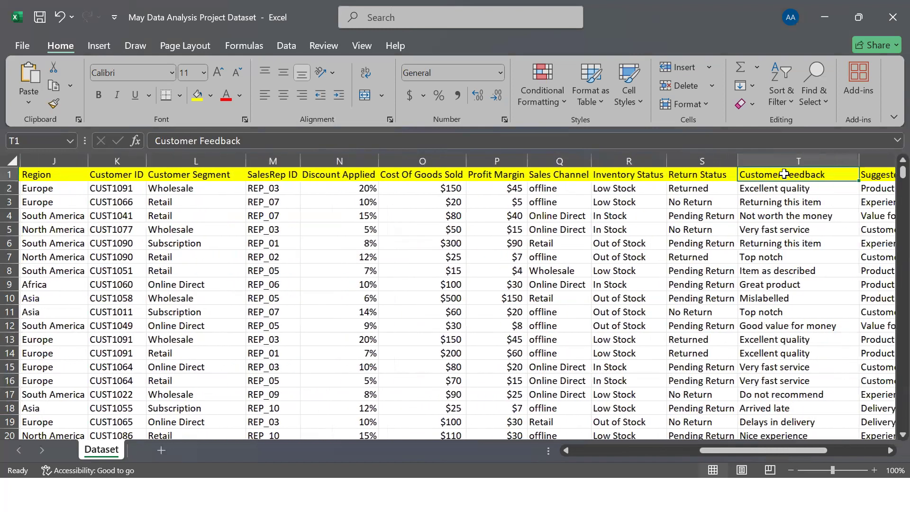
key("Left")
key("Right")
key("Right")
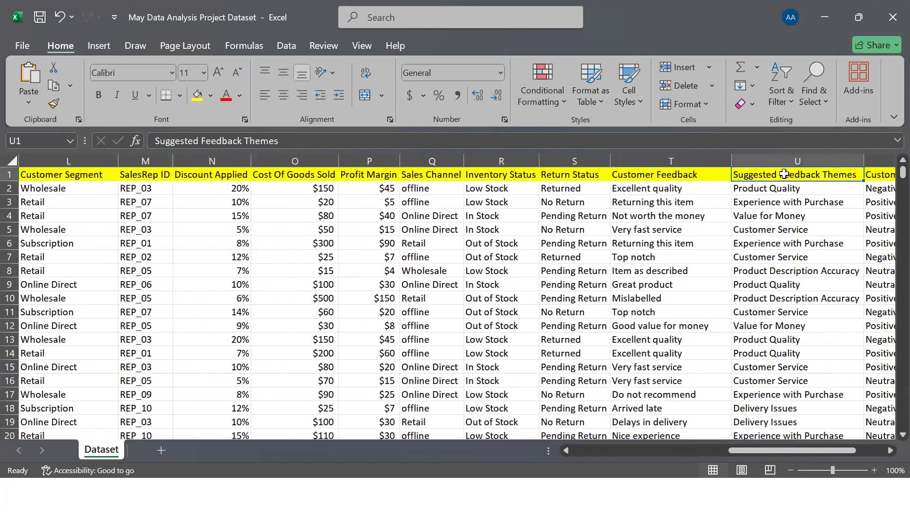
key("Left")
key("Right")
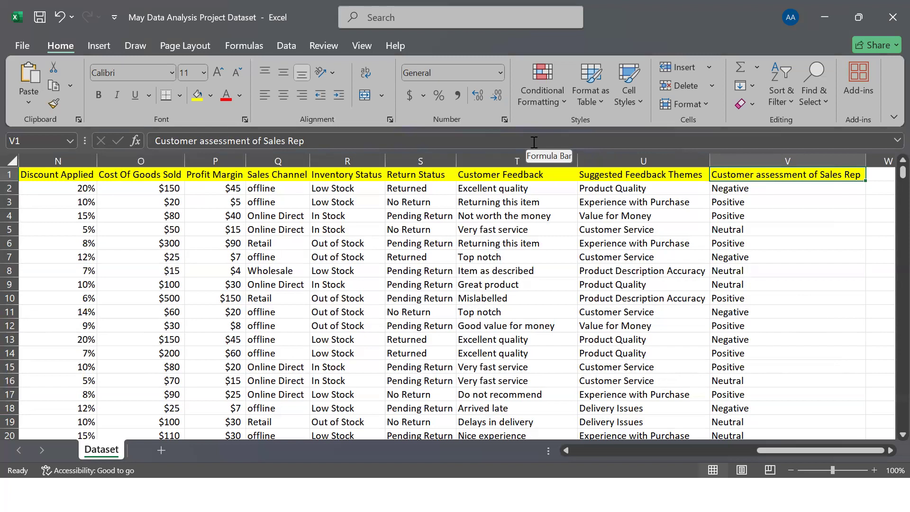
Switch to the Book1 workbook in Tableau to view the Sheet 2 bar chart
key("super")
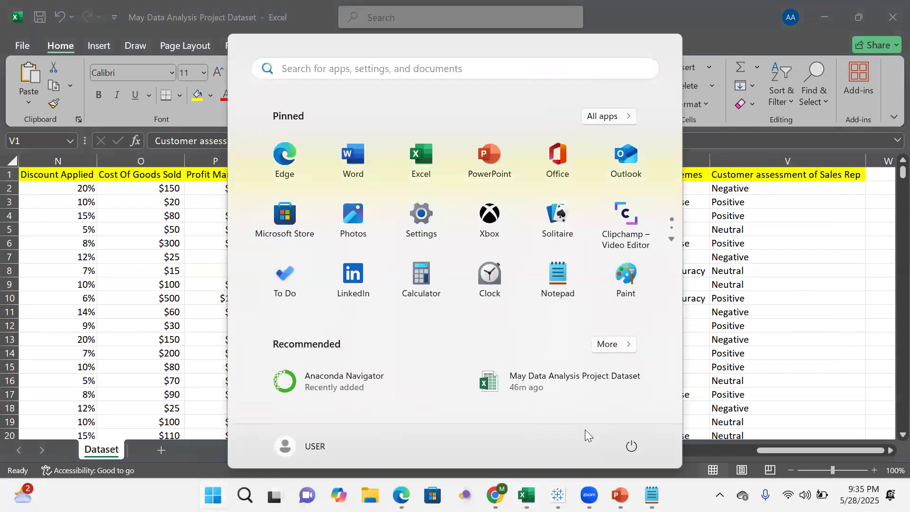
mouse_move(558, 494)
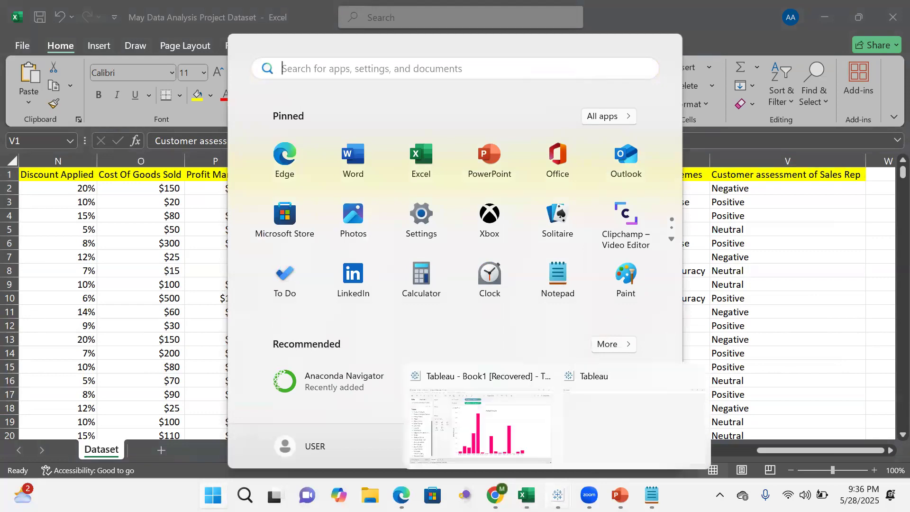
left_click(510, 446)
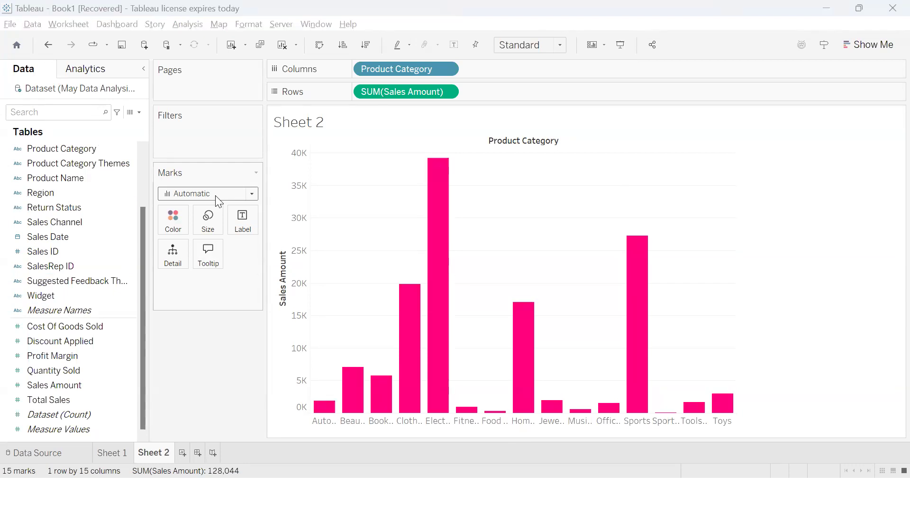
Switch back to the dataset workbook in Excel and select the whole Product Category column
key("alt+Tab")
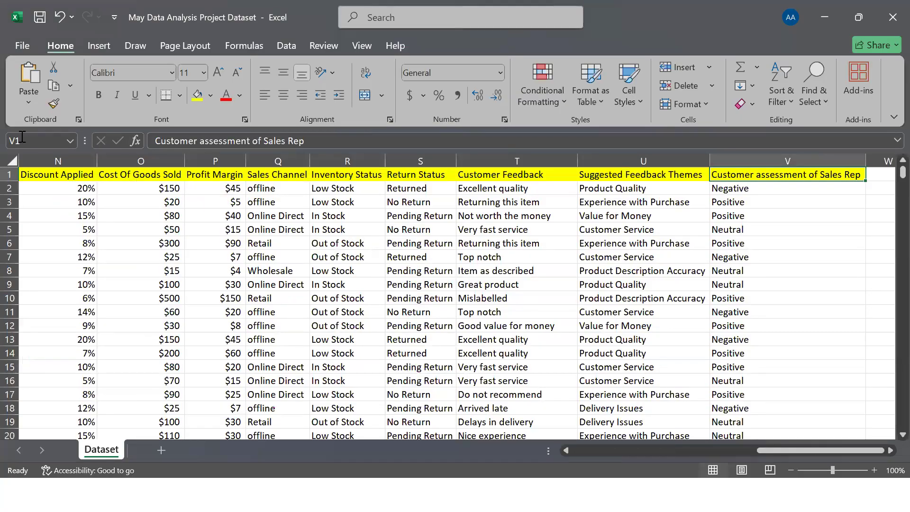
left_click(247, 219)
key("Left")
key("Left")
key("Left")
key("Left")
key("Left")
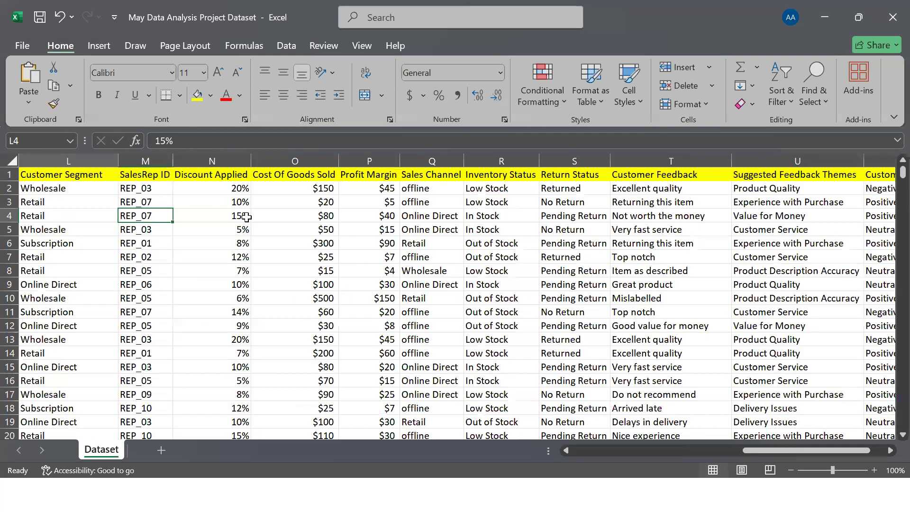
key("Home")
left_click(246, 162)
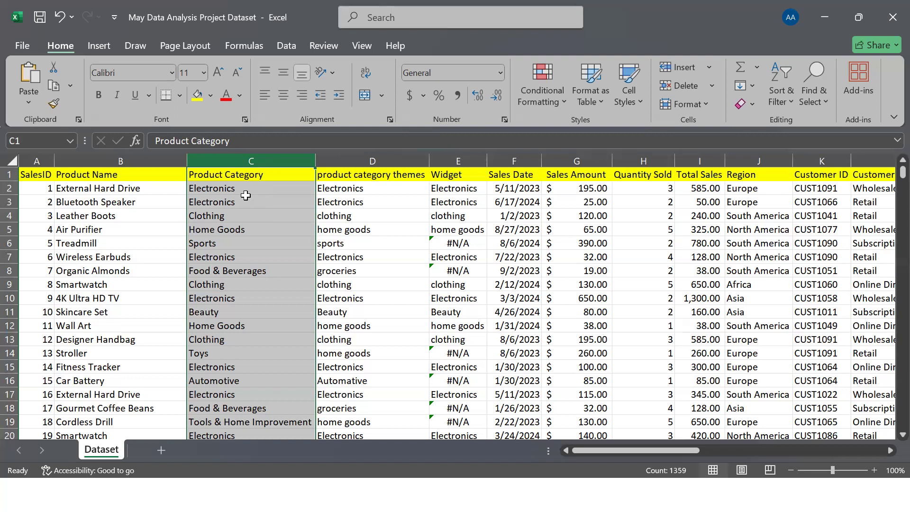
Switch to Tableau and examine the Sales Amount measure on the Rows of the Sheet 2 chart
key("alt+Tab")
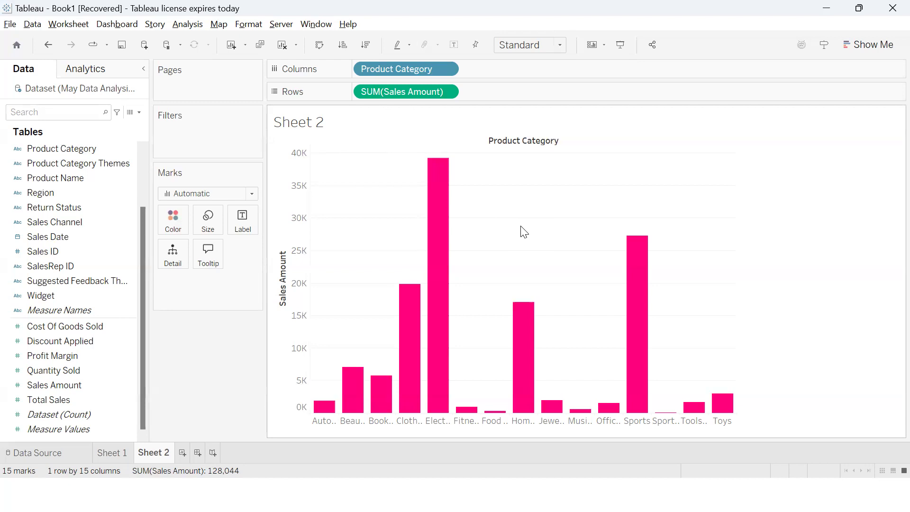
mouse_move(629, 253)
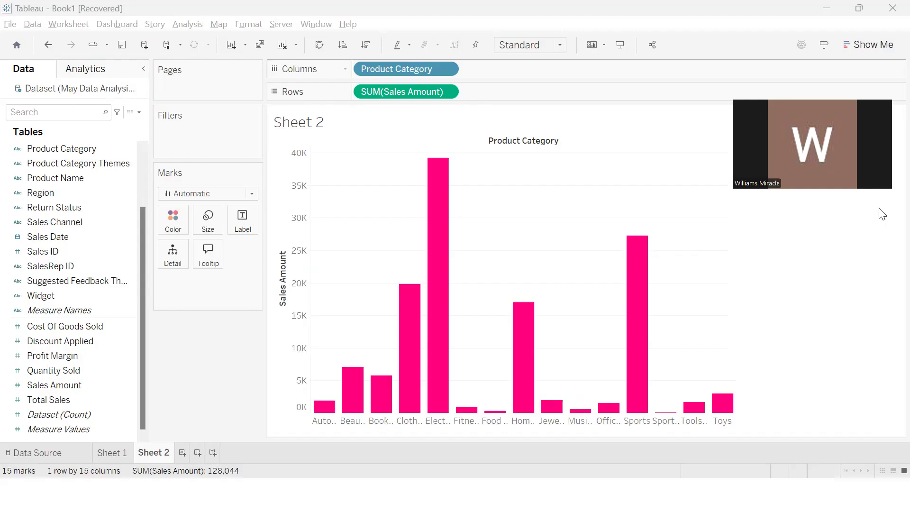
left_click(395, 93)
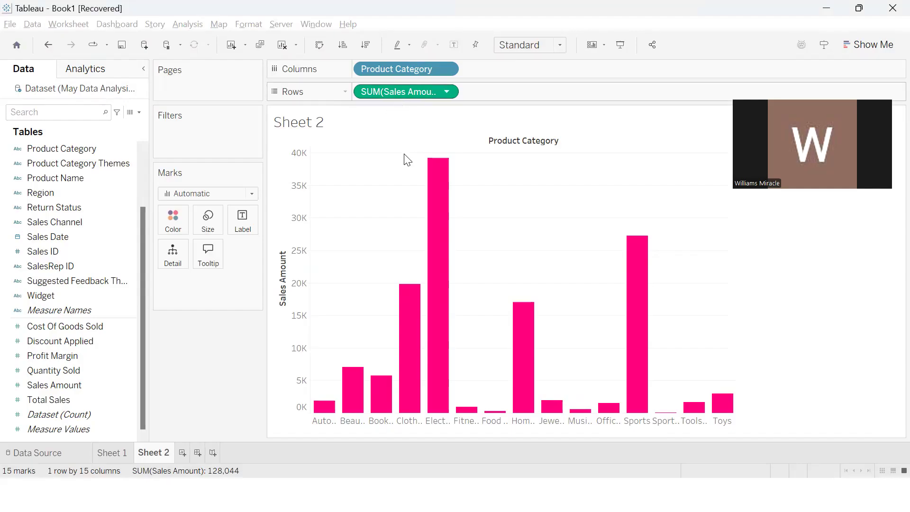
left_click(406, 160)
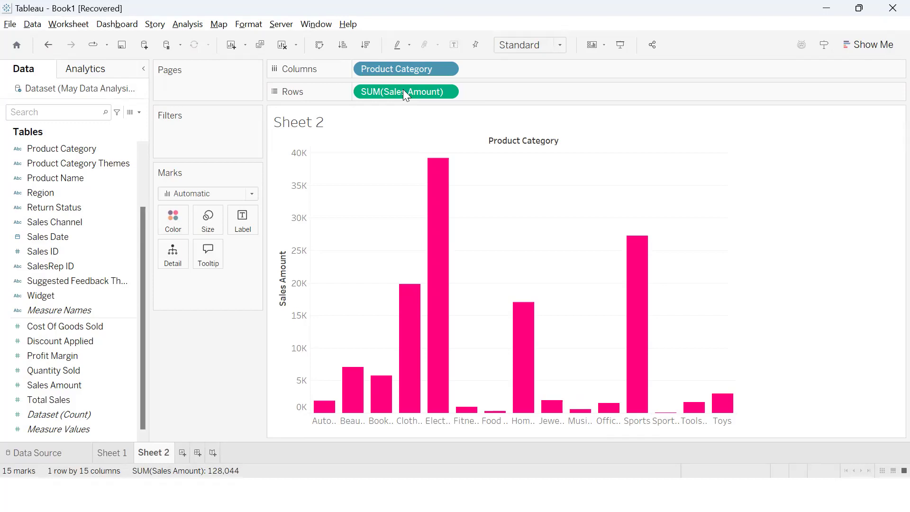
Color the Sheet 2 bars by the Sales Amount measure
left_click_drag(403, 89, 445, 161)
left_click_drag(417, 94, 329, 301)
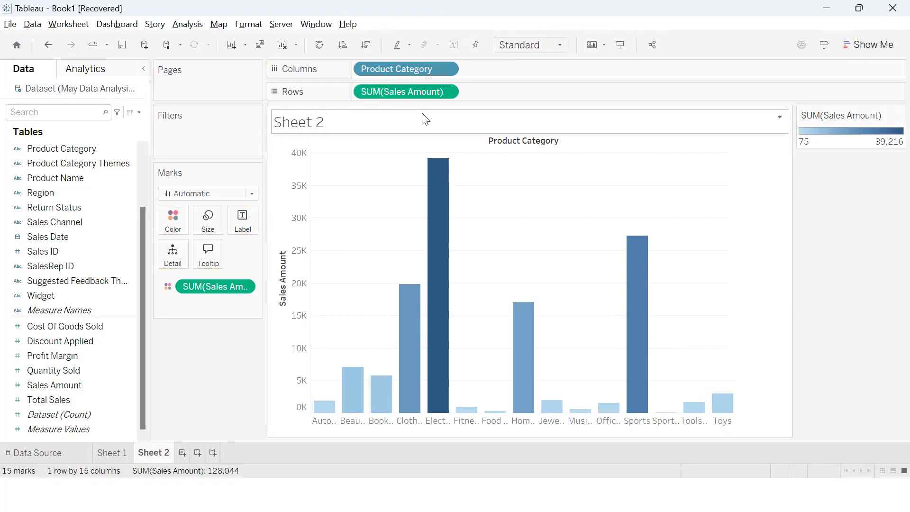
Clear the Sheet 2 chart by moving Sales Amount from Rows to Pages and removing Product Category from Columns and Sales Amount from Color
left_click_drag(409, 91, 234, 92)
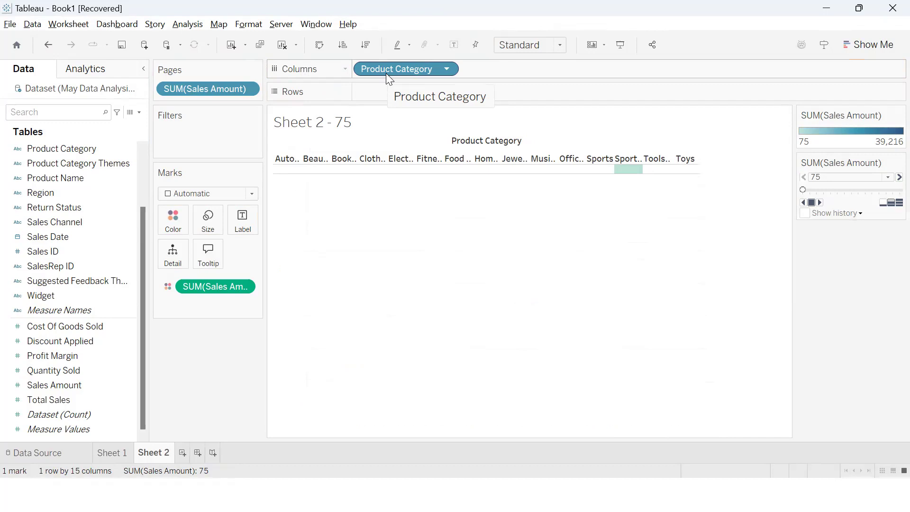
left_click_drag(386, 73, 523, 248)
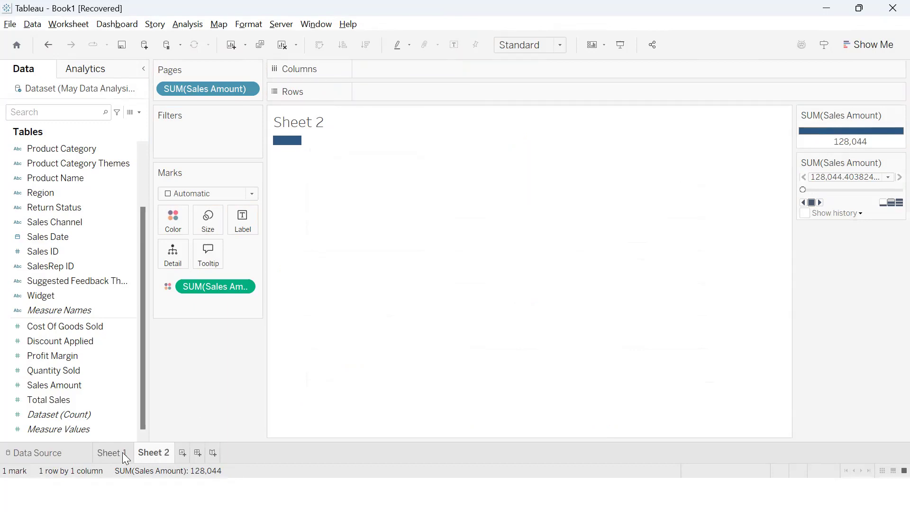
left_click_drag(209, 283, 222, 359)
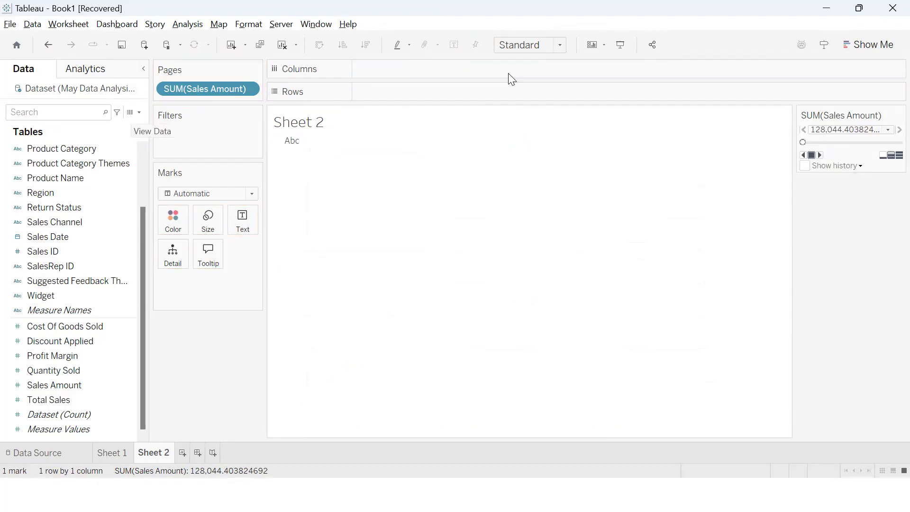
mouse_move(54, 126)
left_mouse_down()
mouse_move(139, 185)
mouse_move(97, 439)
left_mouse_up()
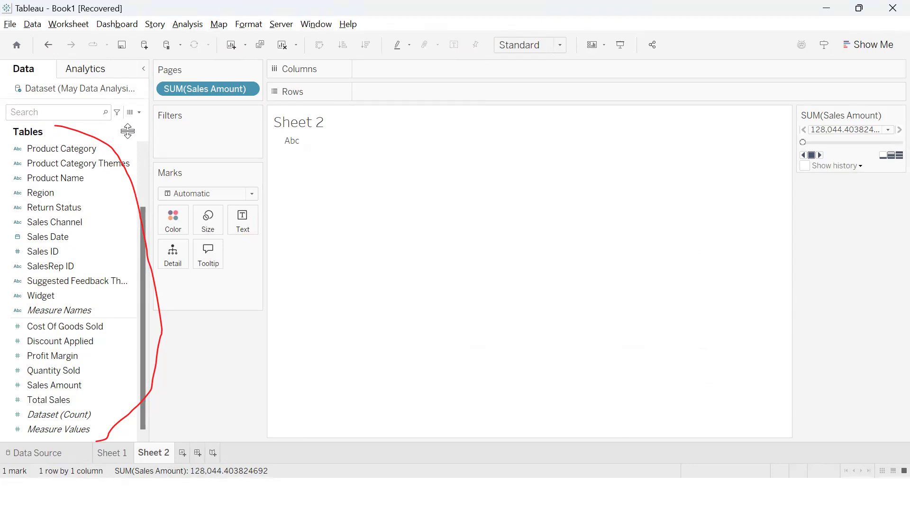
left_click(69, 111)
right_click(75, 114)
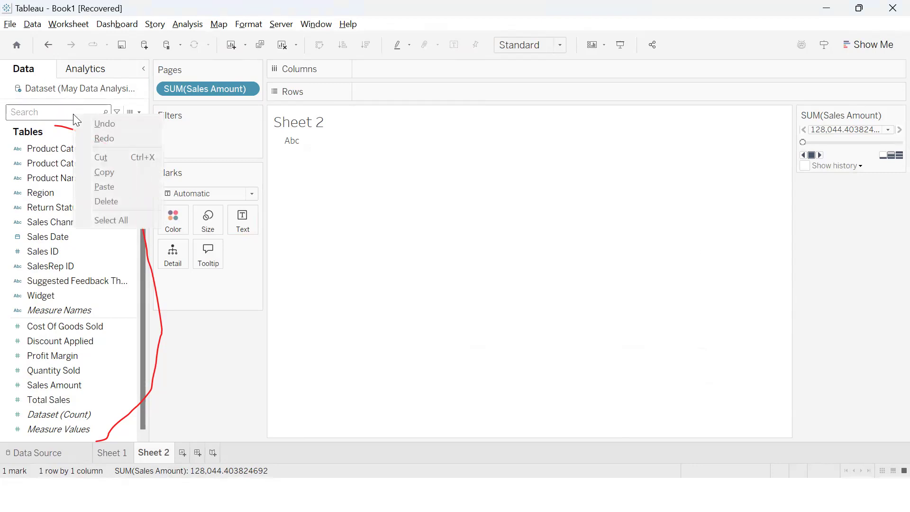
left_click(128, 265)
right_click(128, 267)
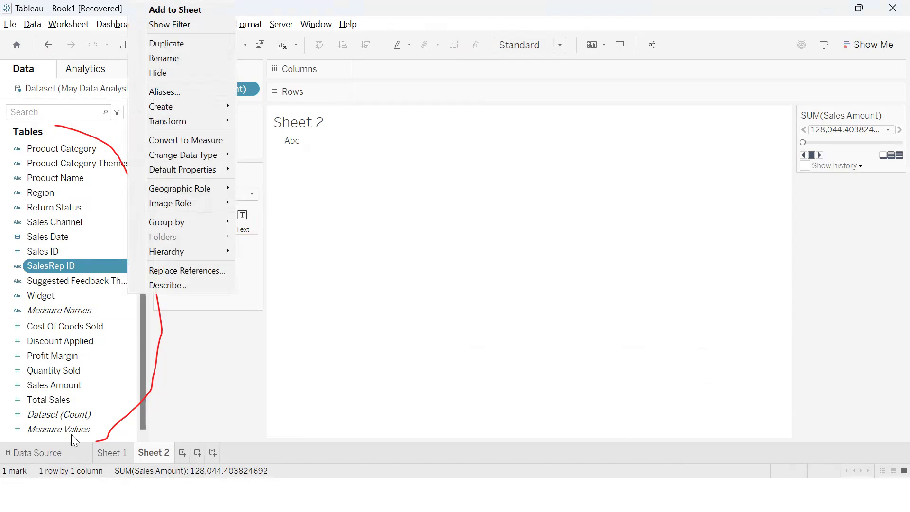
right_click(2, 152)
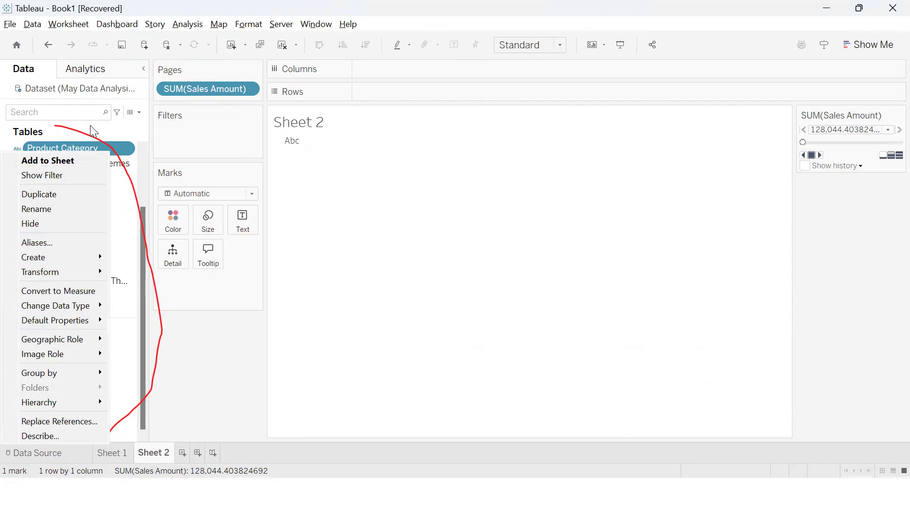
Start creating a parameter from the Return Status field and name it Sales Target Input
right_click(2, 209)
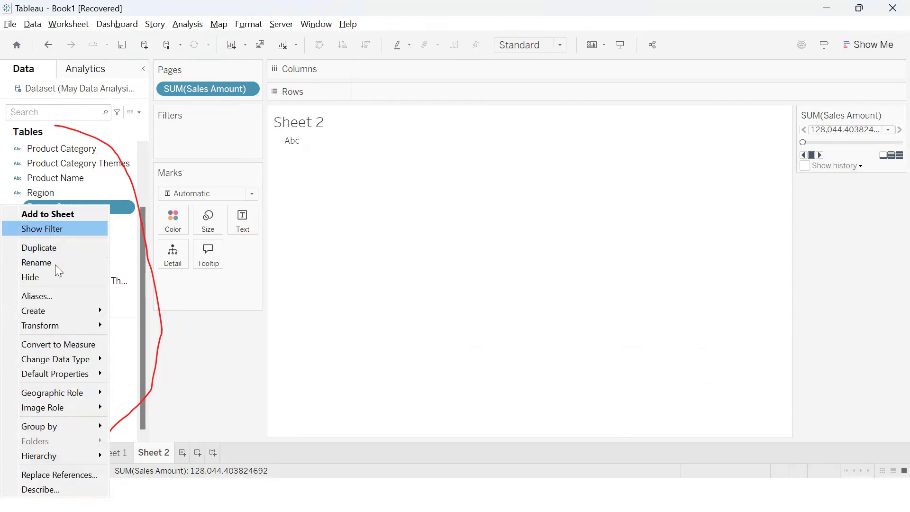
mouse_move(71, 311)
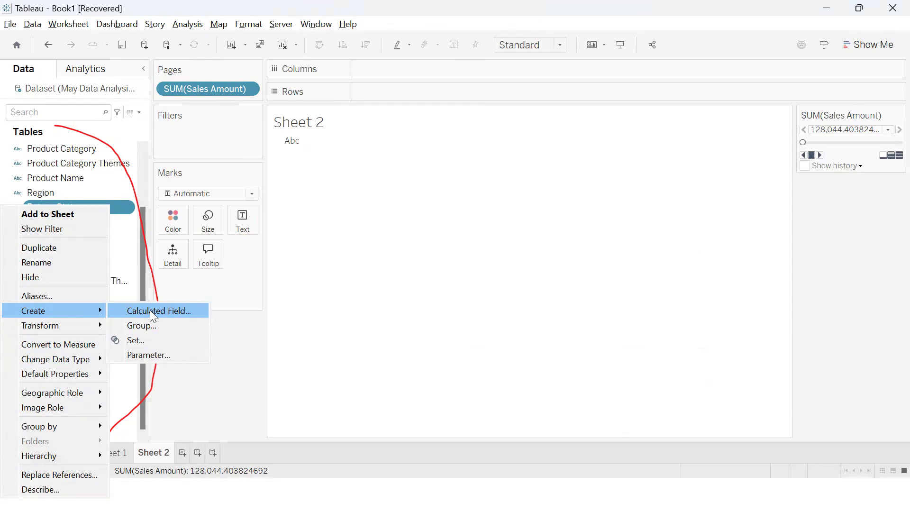
left_click(152, 355)
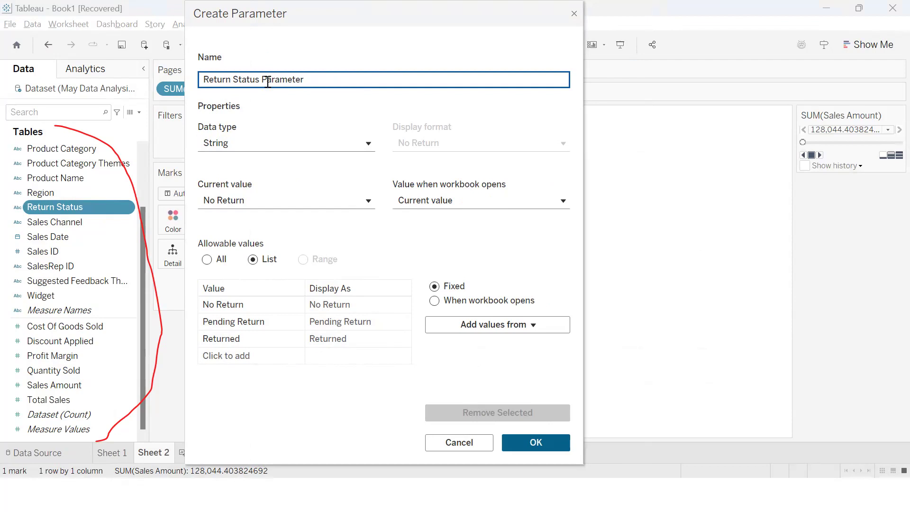
left_click_drag(345, 81, 101, 48)
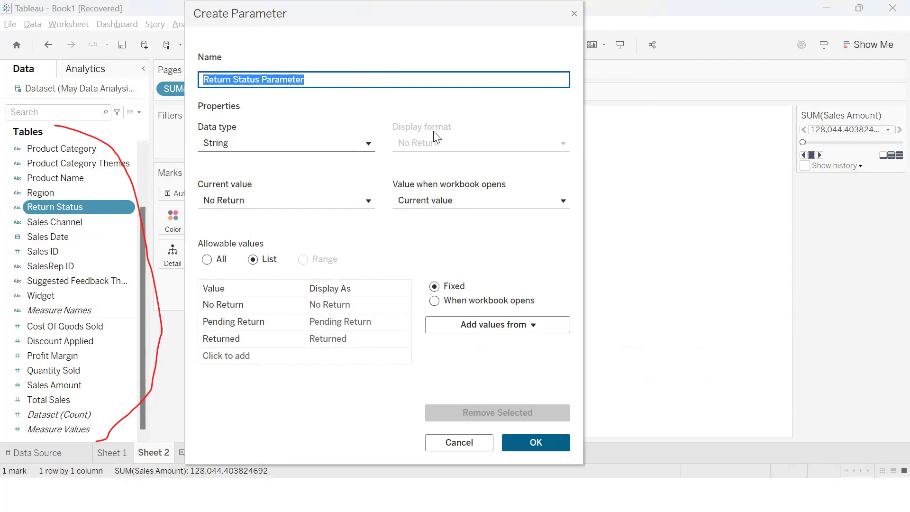
left_click(316, 80)
left_click_drag(316, 80, 184, 60)
type("Sales Target Input")
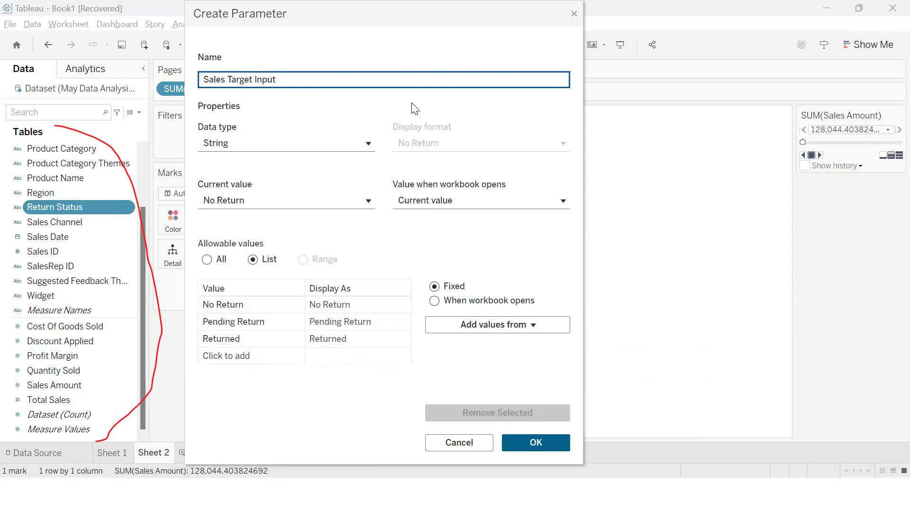
Set the data type of the Sales Target Input parameter to Integer
left_click(296, 142)
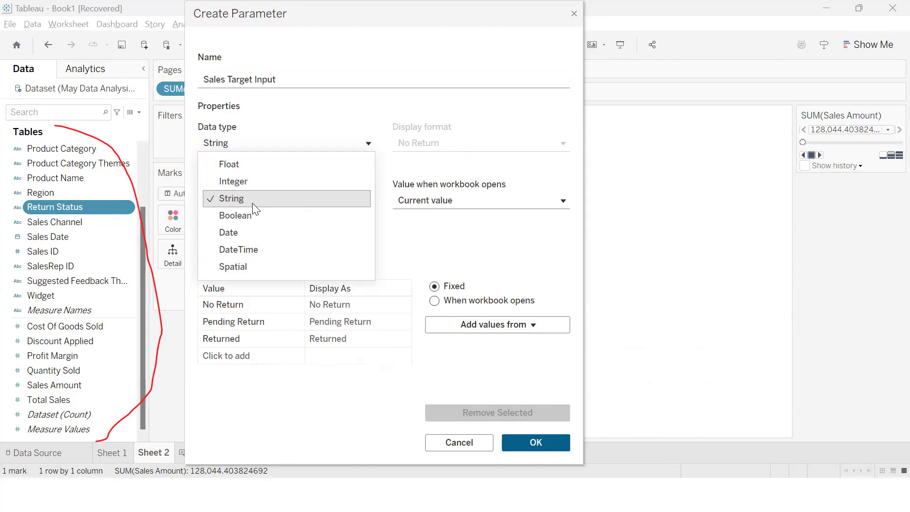
left_click(233, 163)
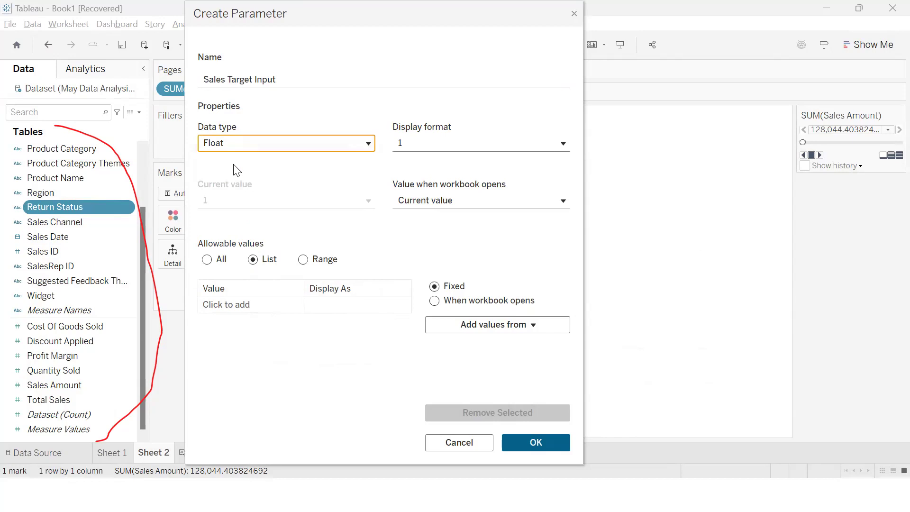
left_click(252, 141)
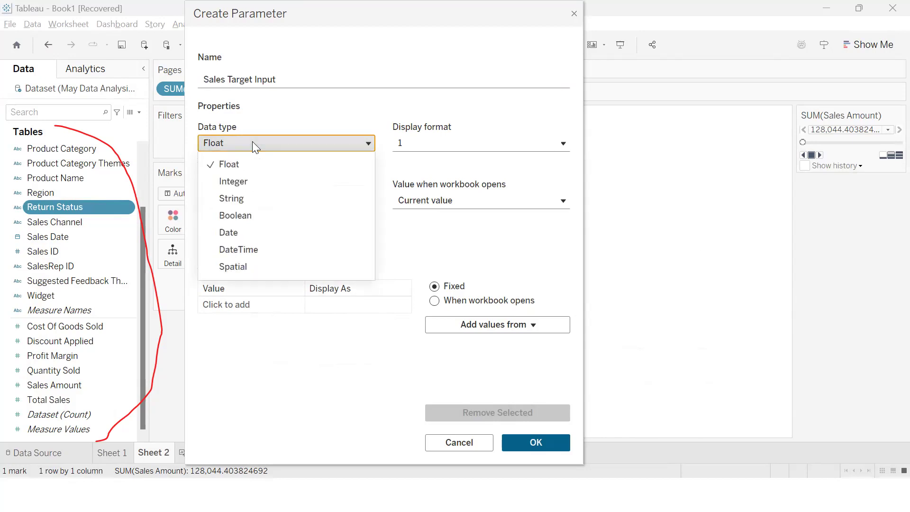
left_click(247, 184)
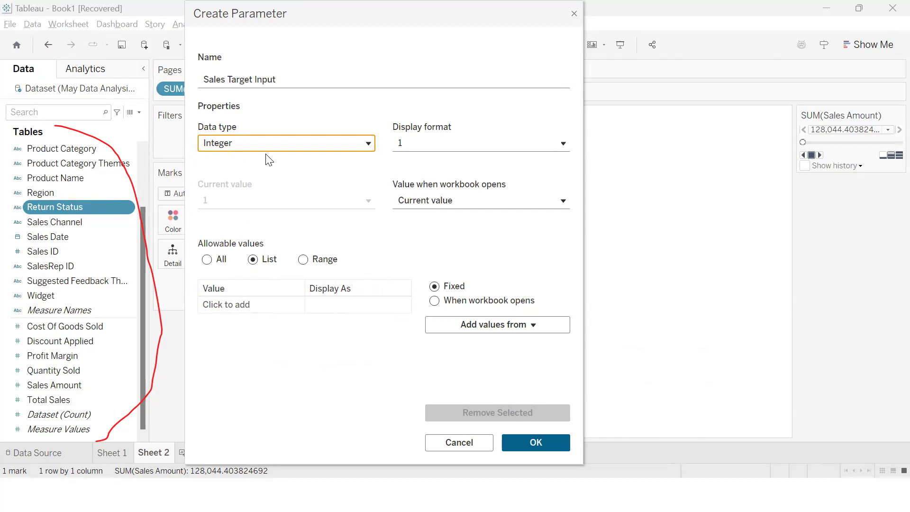
key("super")
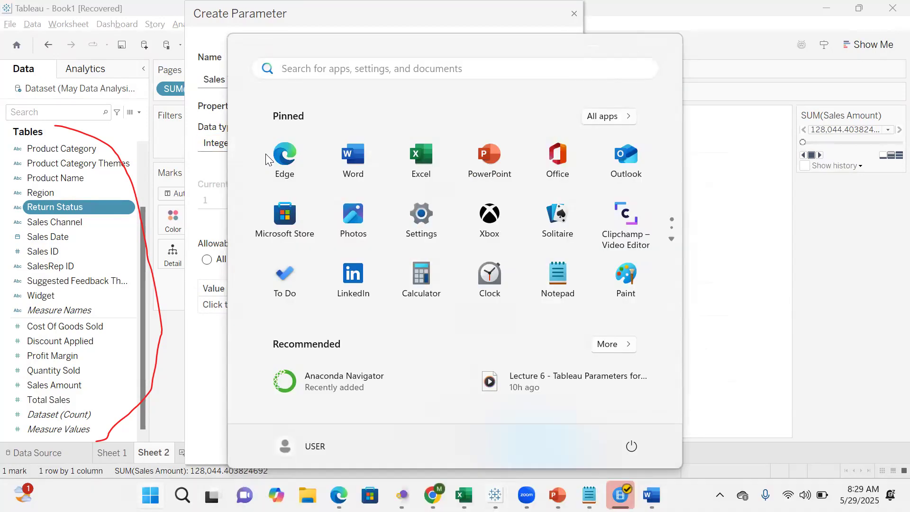
left_click(207, 346)
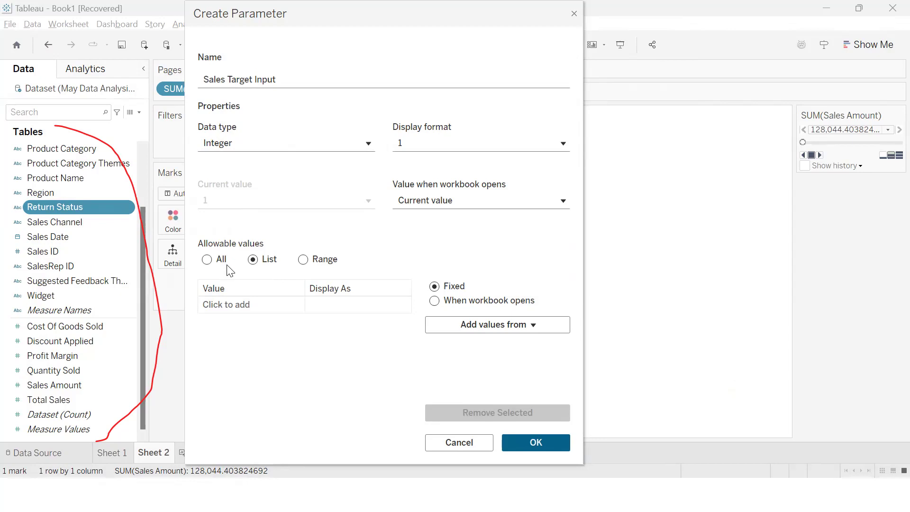
Compare the allowable value options, set them to All, and create the Sales Target Input parameter
left_click(207, 260)
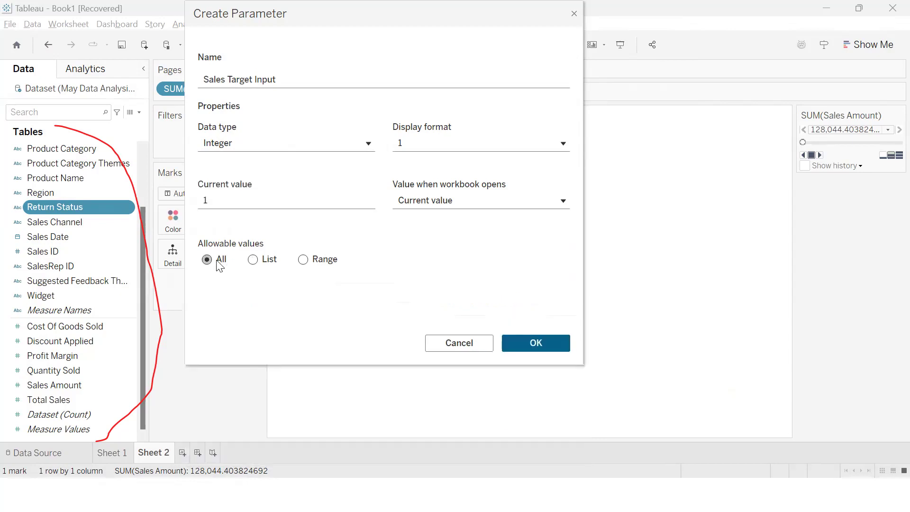
left_click(313, 261)
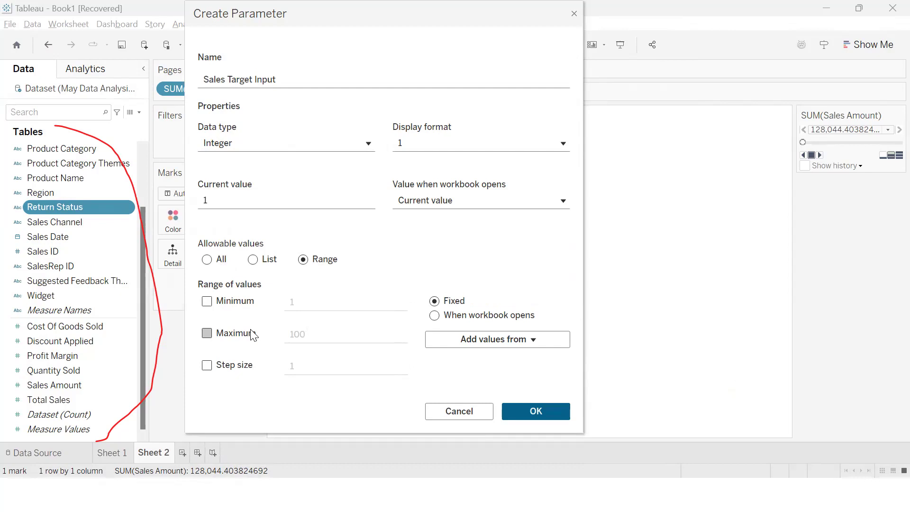
left_click(268, 261)
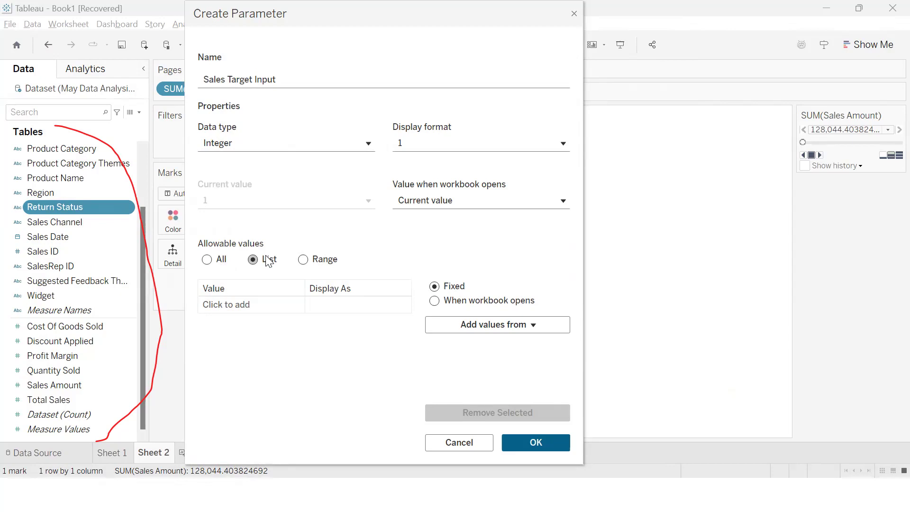
left_click(222, 265)
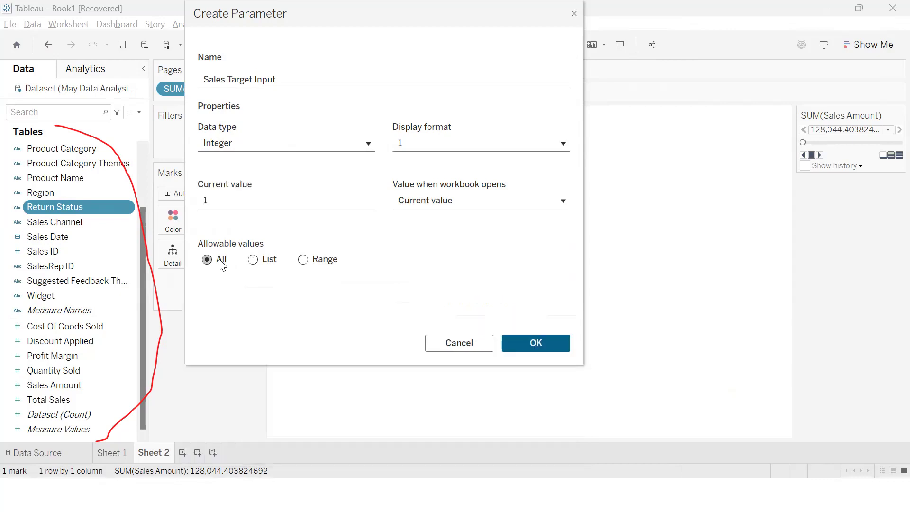
left_click(514, 344)
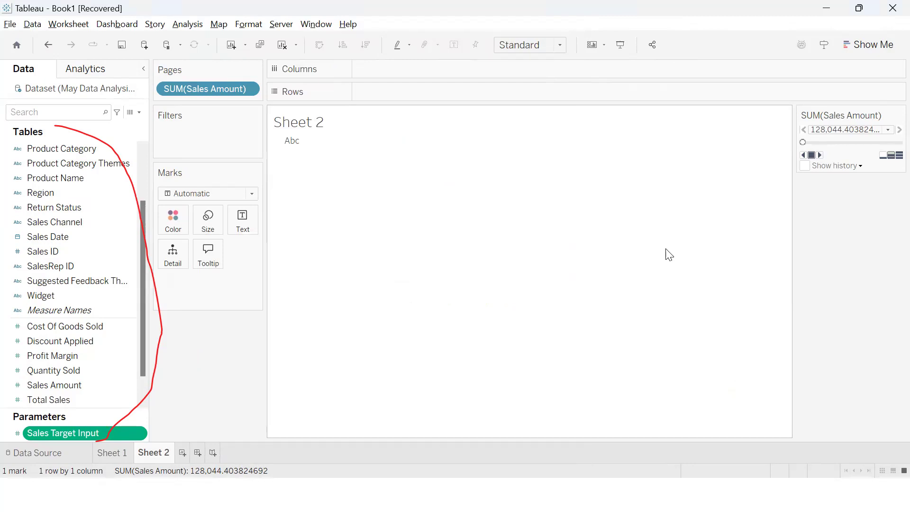
scroll(144, 352, "down", 2)
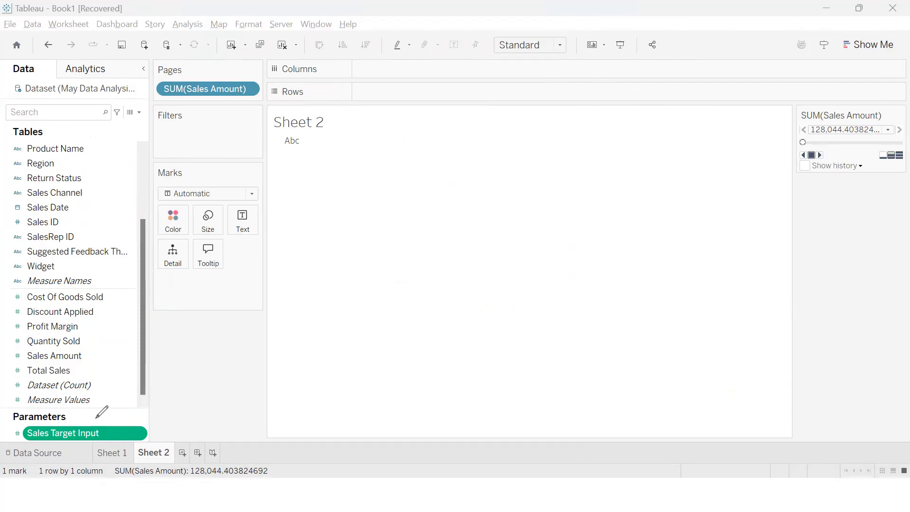
mouse_move(93, 419)
left_mouse_down()
mouse_move(161, 410)
mouse_move(165, 431)
left_mouse_up()
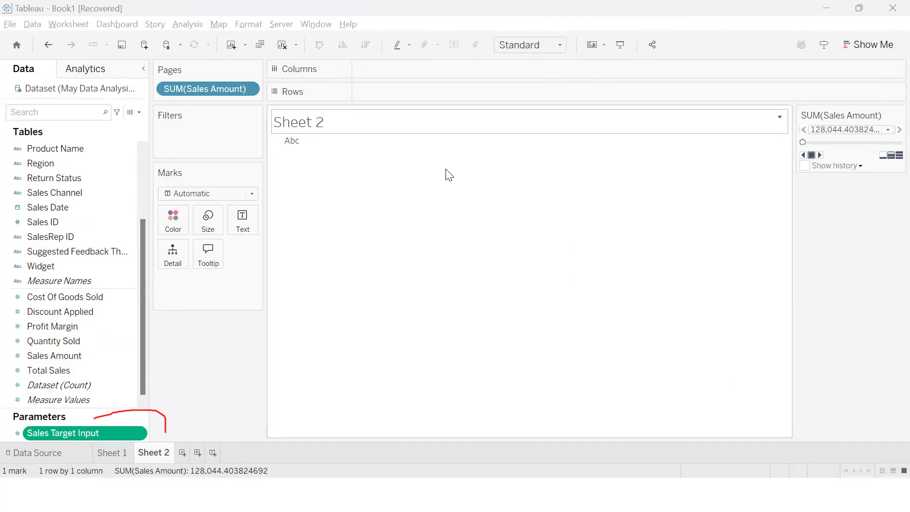
left_click_drag(94, 418, 341, 337)
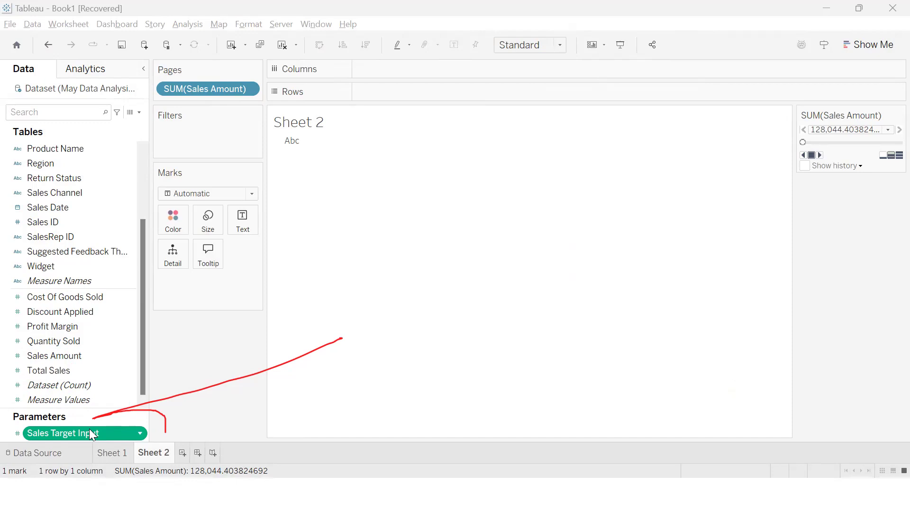
Show a filter for the Sales Channel field on Sheet 2 and select the Sales Date field
right_click(1, 195)
left_click(5, 214)
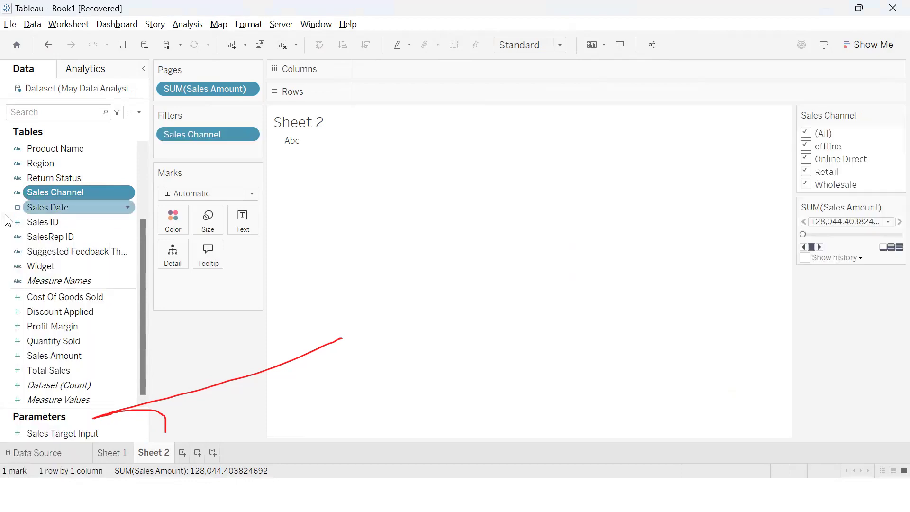
left_click(5, 214)
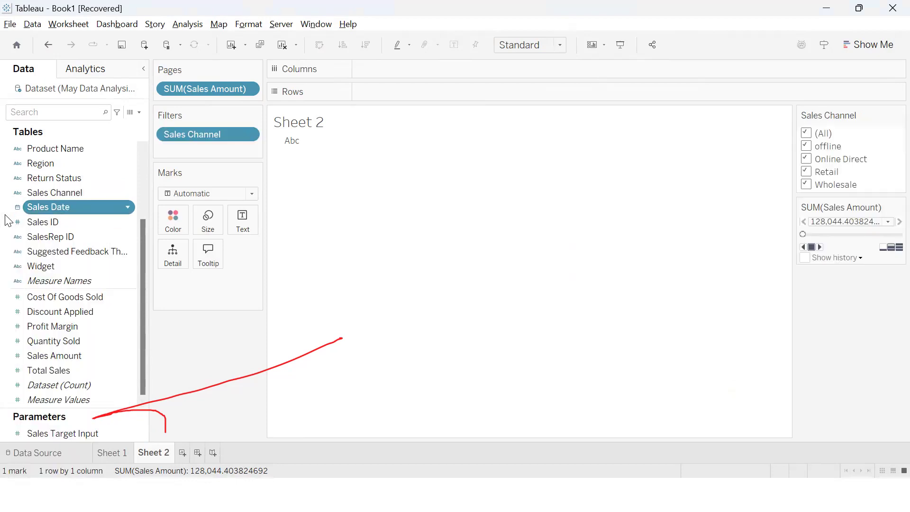
Start a calculated field from the Sales Date field and name it IS TARGET MET?
right_click(63, 207)
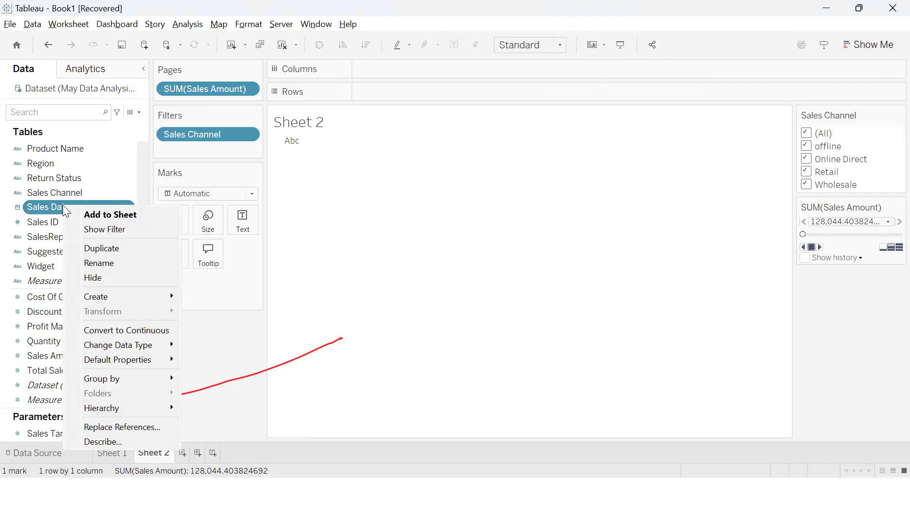
mouse_move(128, 300)
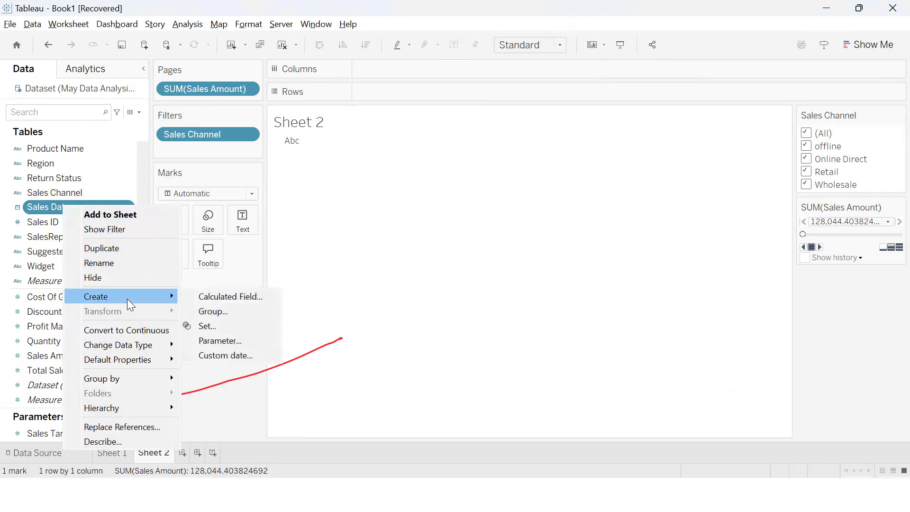
left_click(218, 299)
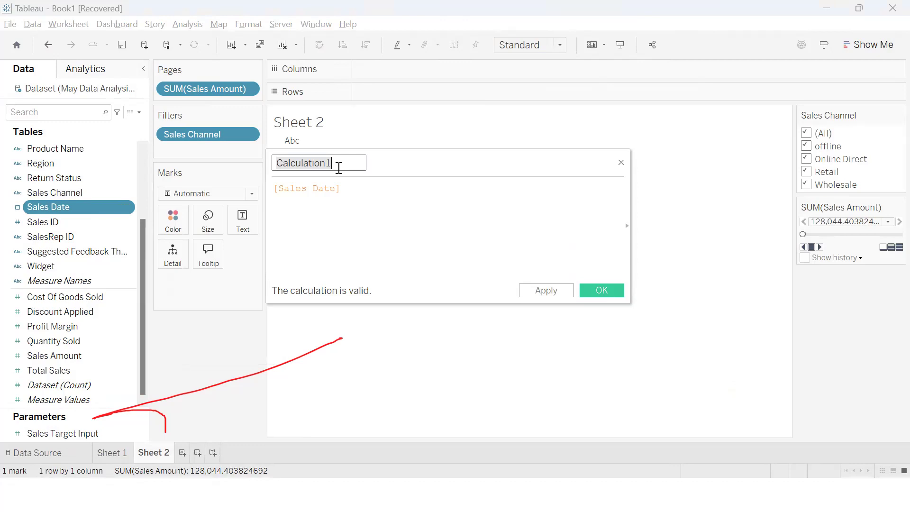
key("BackSpace")
type("IS")
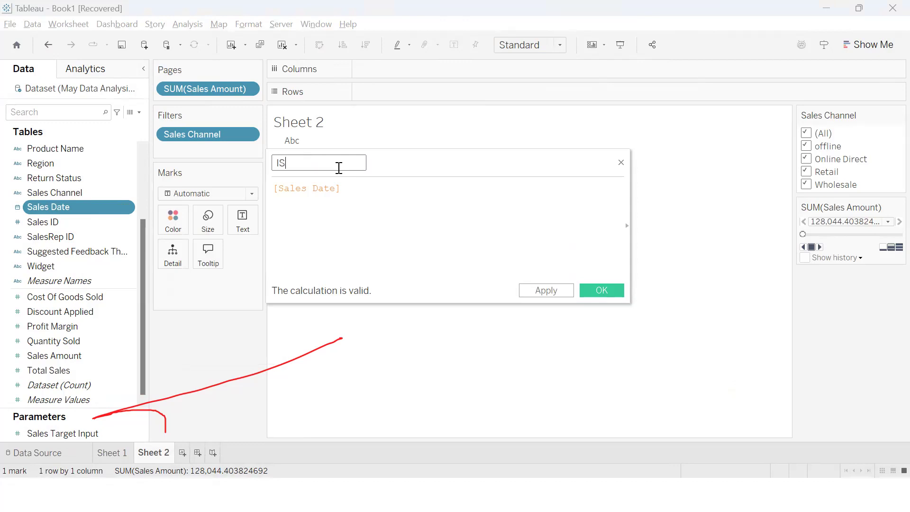
type(" TARGET MET ?")
Replace the Sales Date reference in the IS TARGET MET? formula with SUM([Total Sales])
left_click(368, 190)
key("BackSpace")
key("BackSpace")
key("BackSpace")
key("BackSpace")
key("BackSpace")
key("BackSpace")
key("BackSpace")
key("BackSpace")
key("BackSpace")
key("BackSpace")
key("BackSpace")
key("BackSpace")
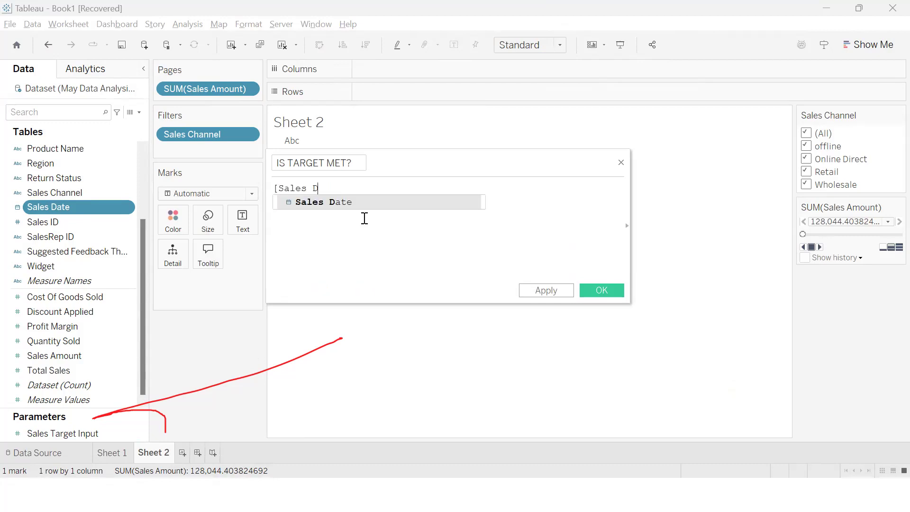
type("SUM")
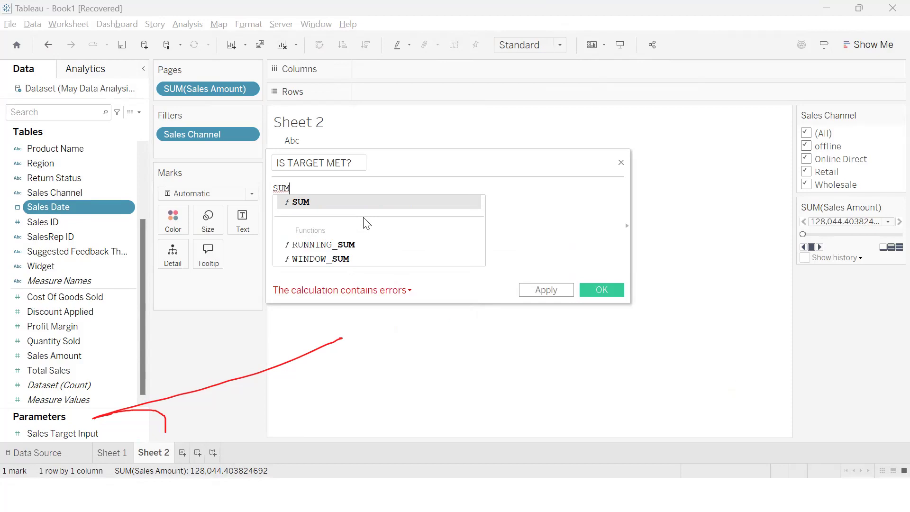
key("Return")
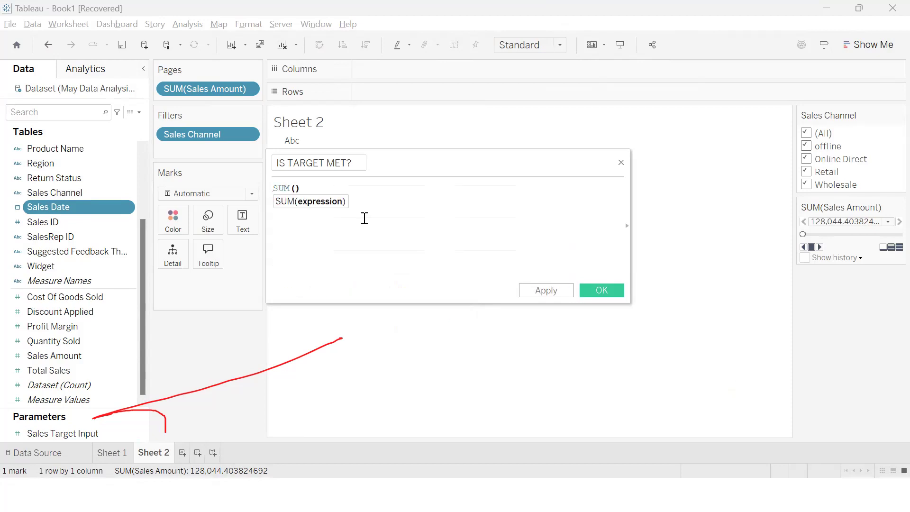
type("[T")
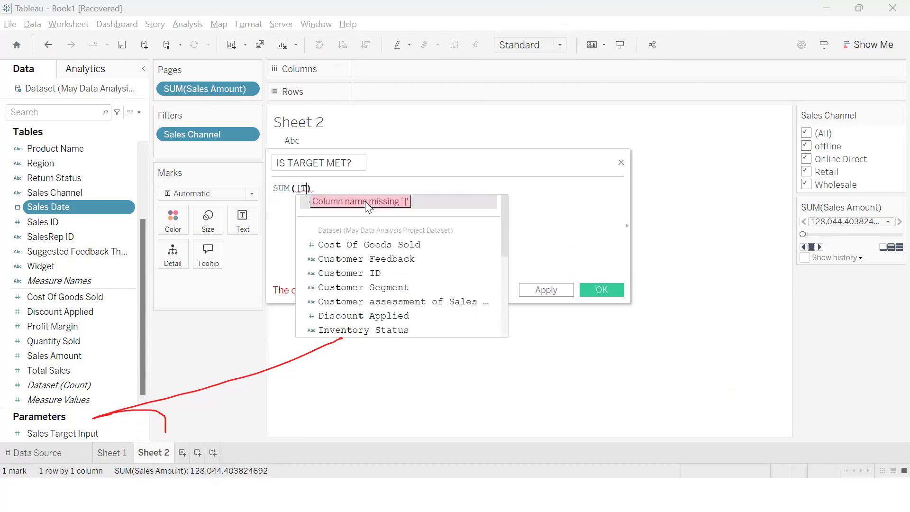
left_click(429, 202)
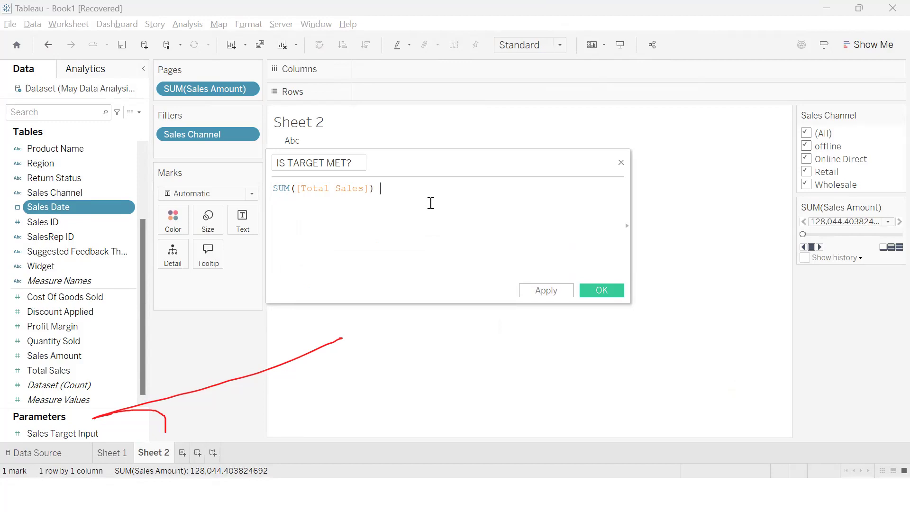
Complete the IS TARGET MET? formula with >= [Sales Target Input], apply it and save the calculated field
type(">=")
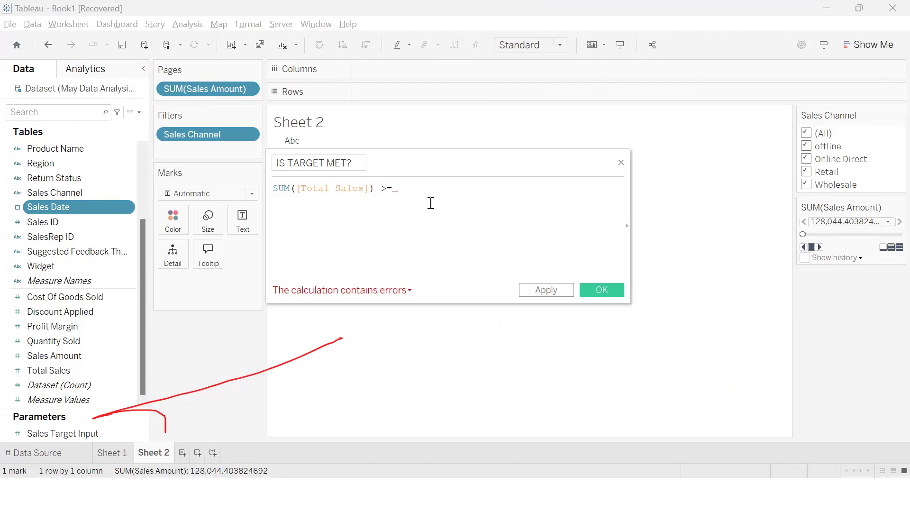
type(" [SAL")
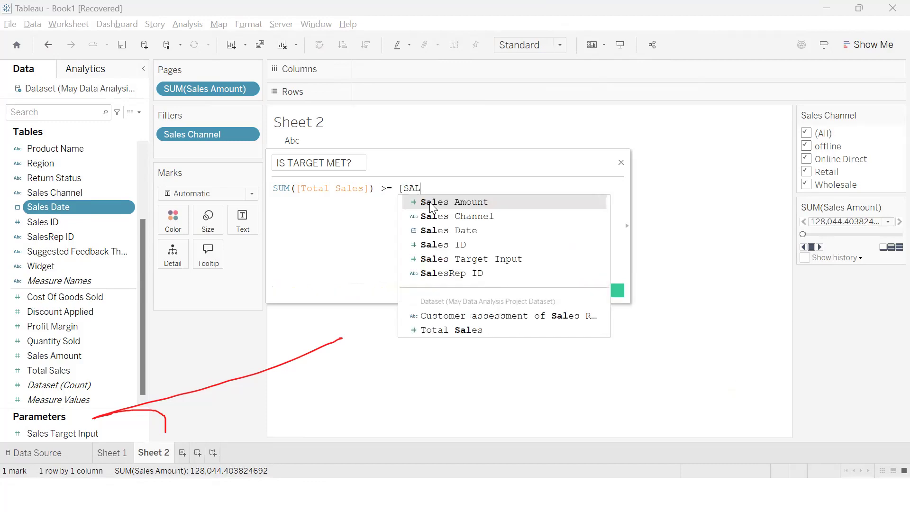
left_click(440, 260)
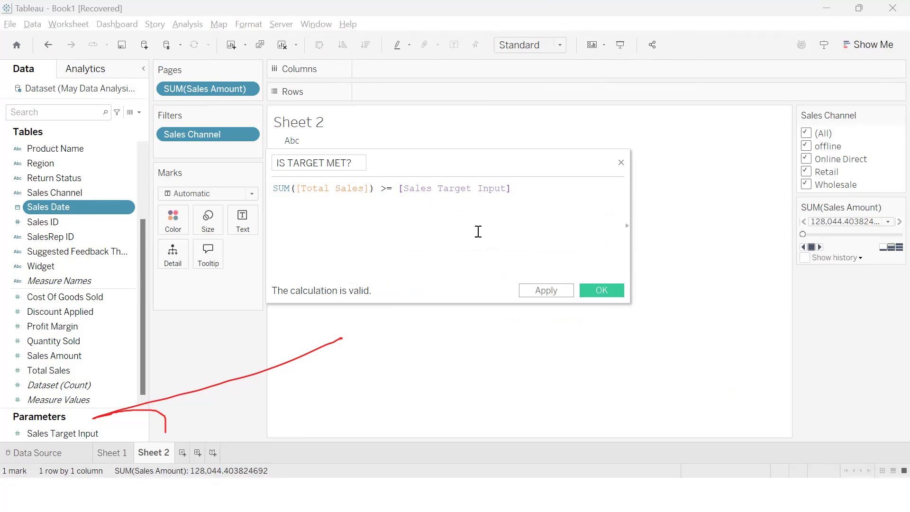
left_click(533, 291)
left_click(532, 292)
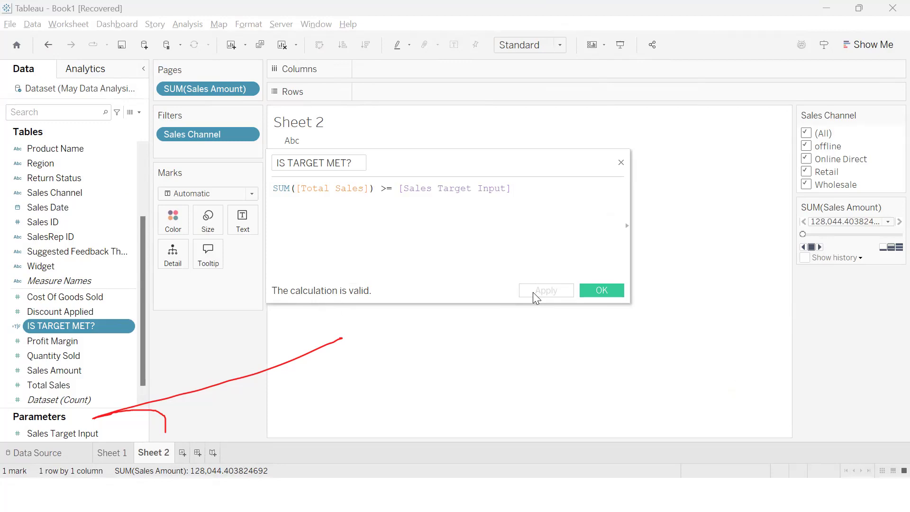
left_click(589, 288)
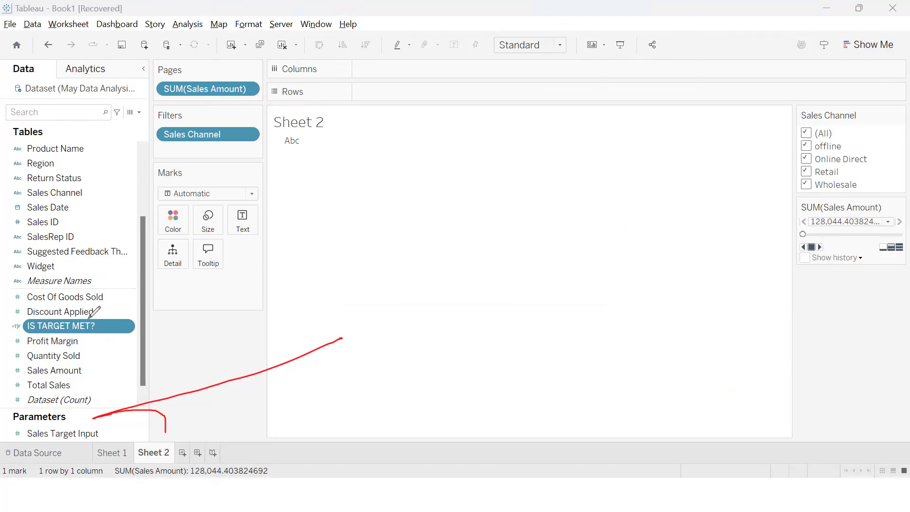
Reopen the IS TARGET MET? calculation and examine its sum, comparison operator and parameter, closing it without edits
mouse_move(87, 316)
left_mouse_down()
mouse_move(108, 315)
mouse_move(128, 334)
mouse_move(88, 337)
left_mouse_up()
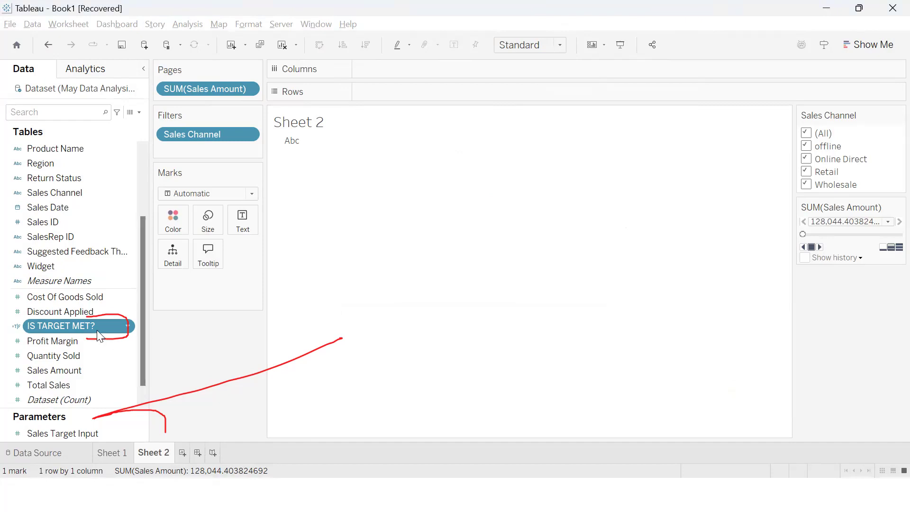
right_click(82, 326)
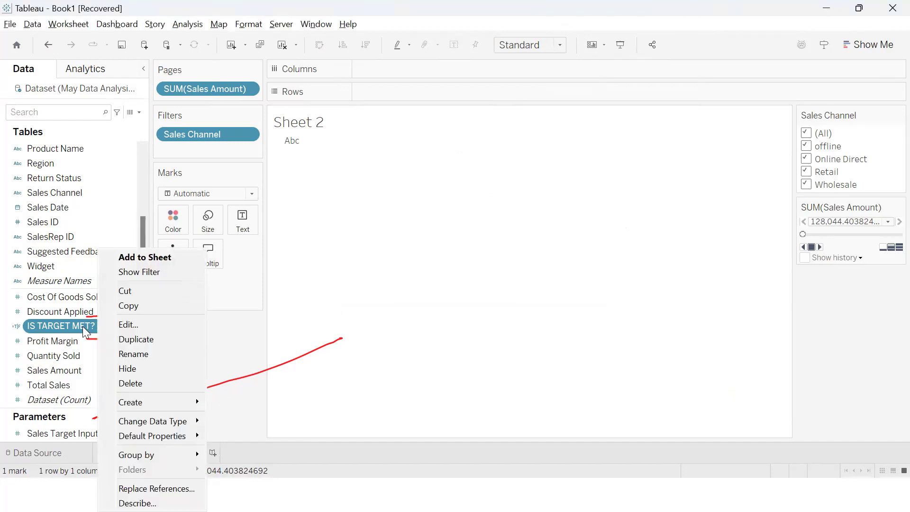
left_click(142, 324)
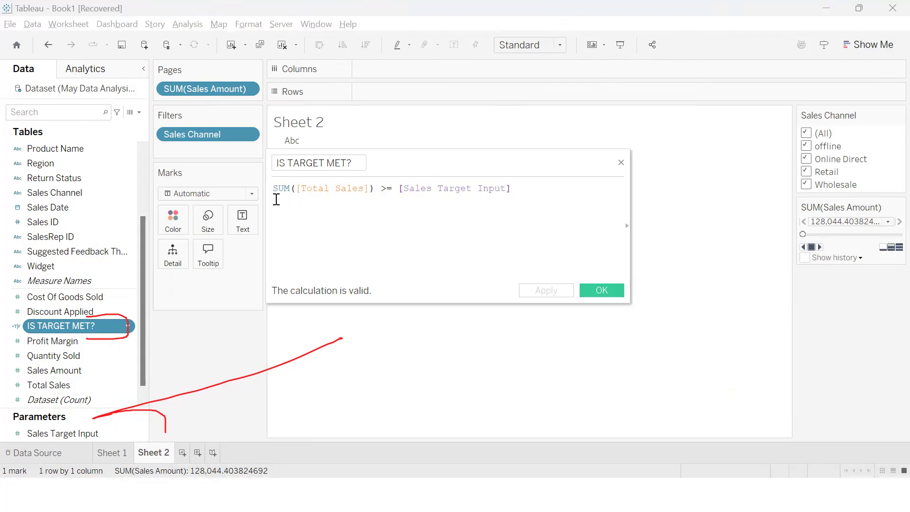
left_click_drag(275, 189, 374, 191)
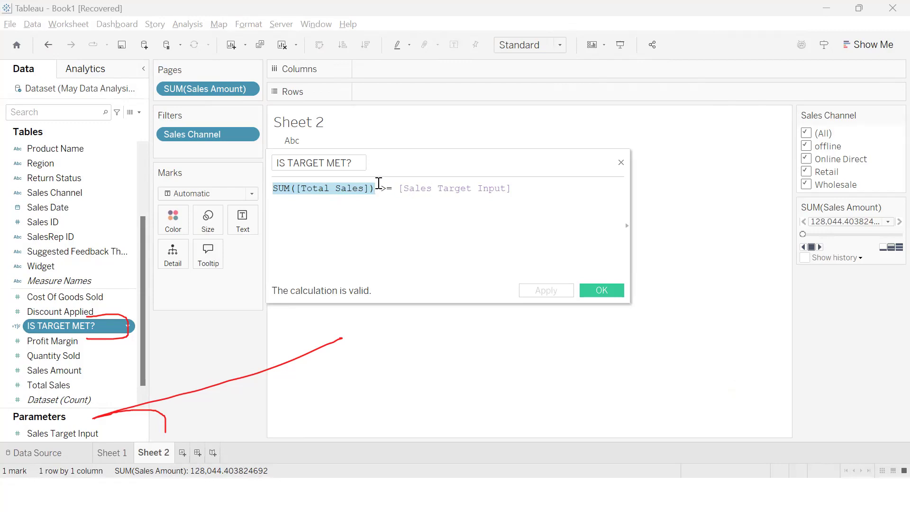
double_click(387, 189)
left_click_drag(387, 188, 391, 190)
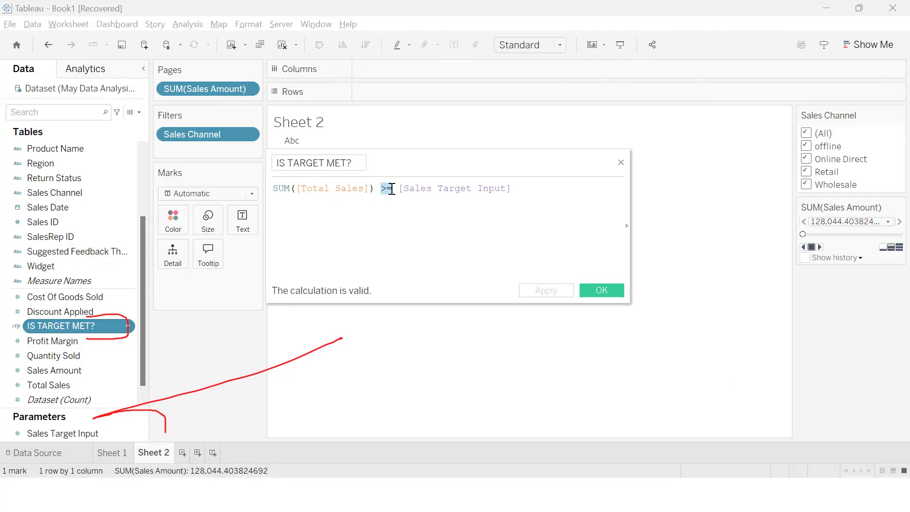
left_click_drag(398, 188, 532, 185)
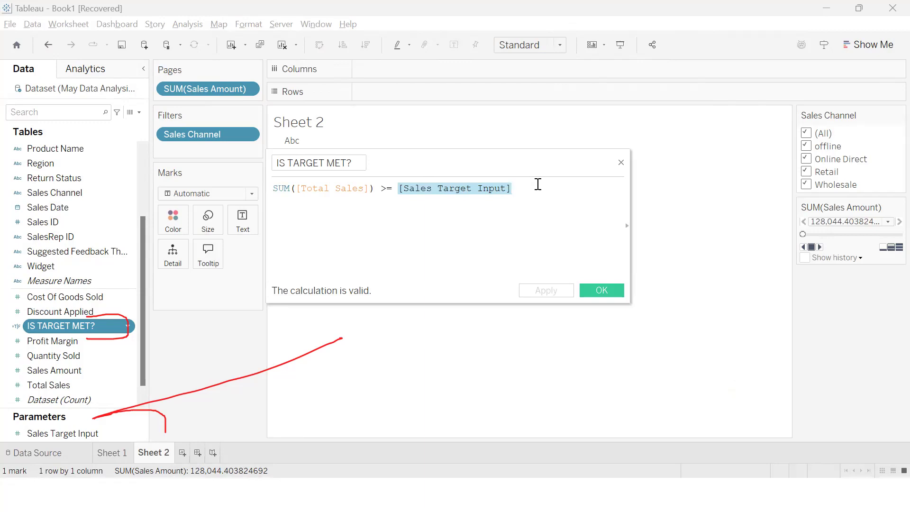
left_click(599, 291)
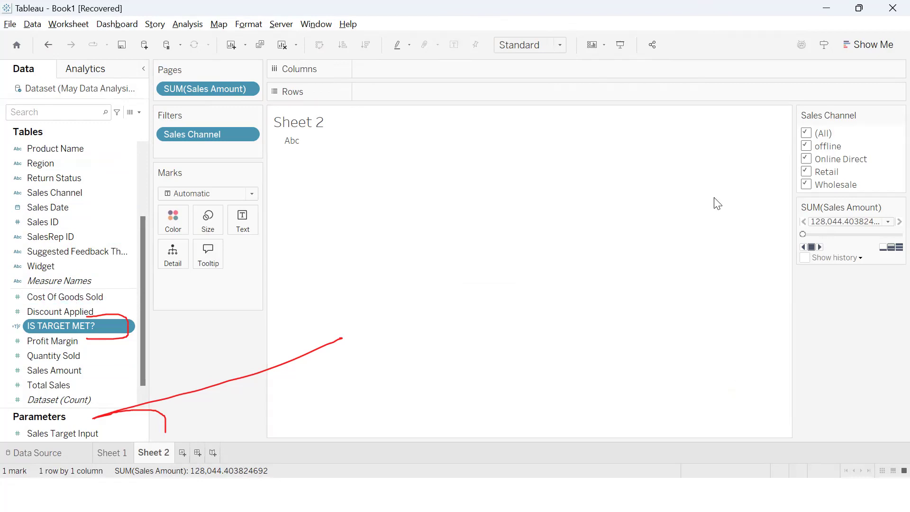
Clear Sheet 2 by removing the Sales Channel filter and the SUM(Sales Amount) page field
scroll(142, 344, "down", 1)
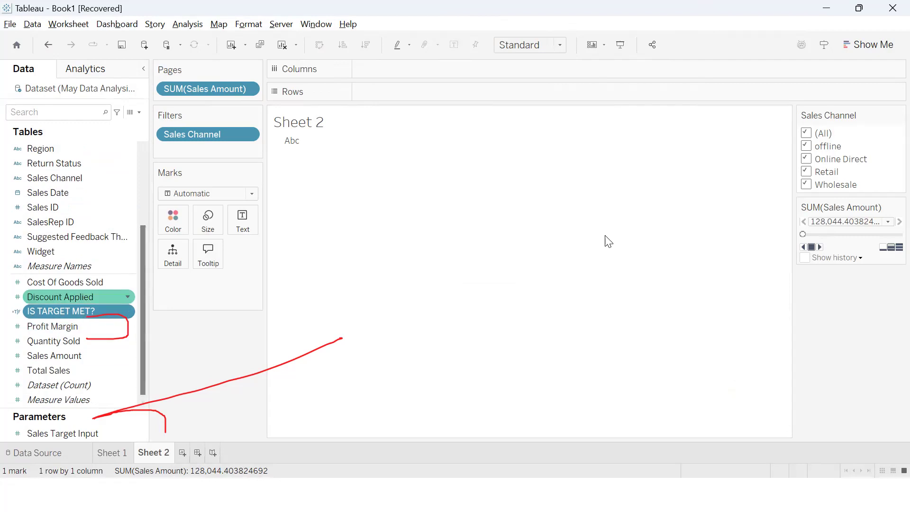
mouse_move(190, 135)
left_mouse_down()
mouse_move(212, 196)
mouse_move(219, 318)
mouse_move(205, 133)
left_mouse_up()
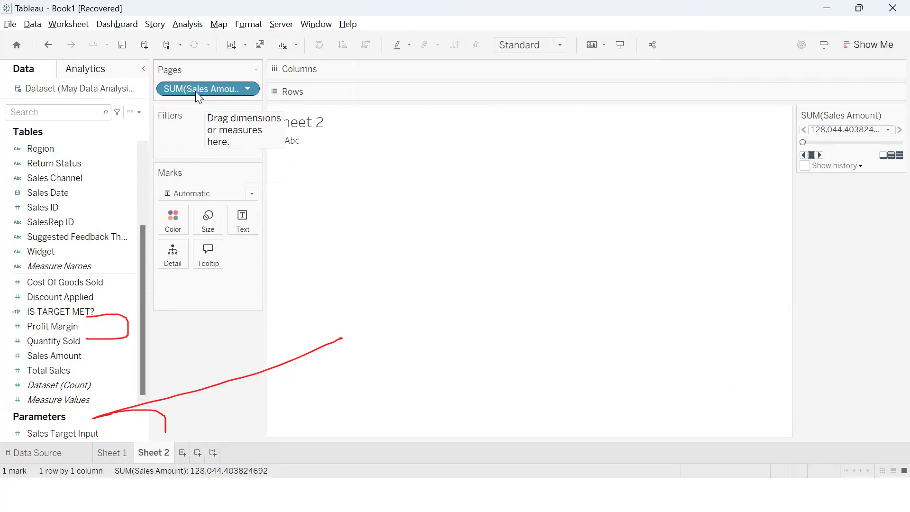
left_click_drag(192, 87, 201, 342)
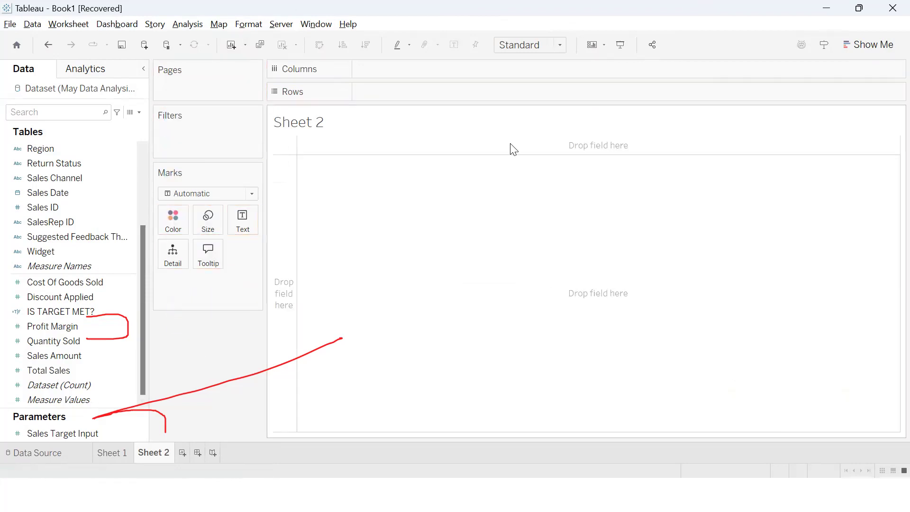
mouse_move(217, 71)
left_mouse_down()
mouse_move(143, 137)
mouse_move(278, 81)
mouse_move(192, 29)
left_mouse_up()
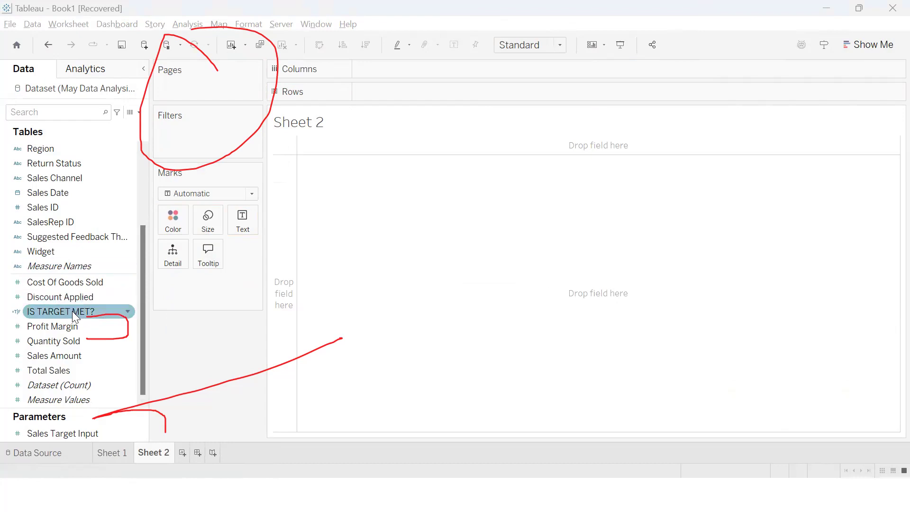
left_click_drag(72, 310, 551, 88)
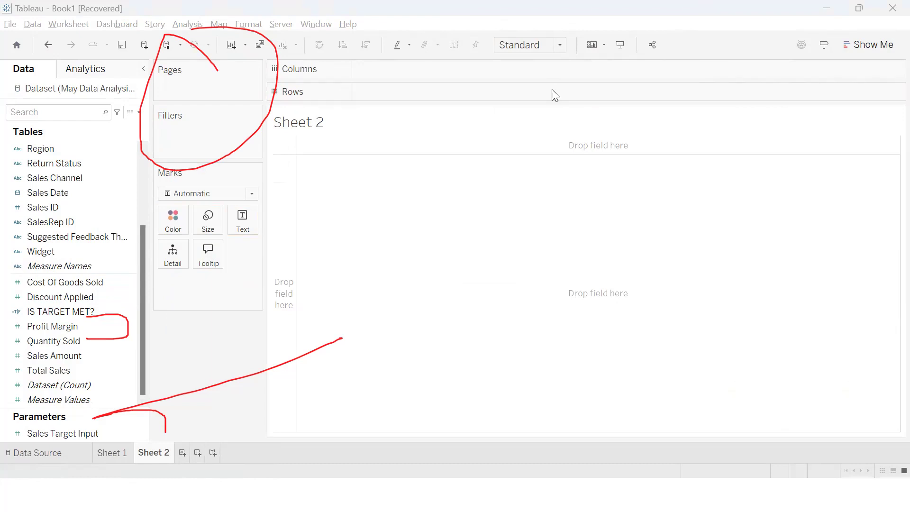
left_click(58, 331)
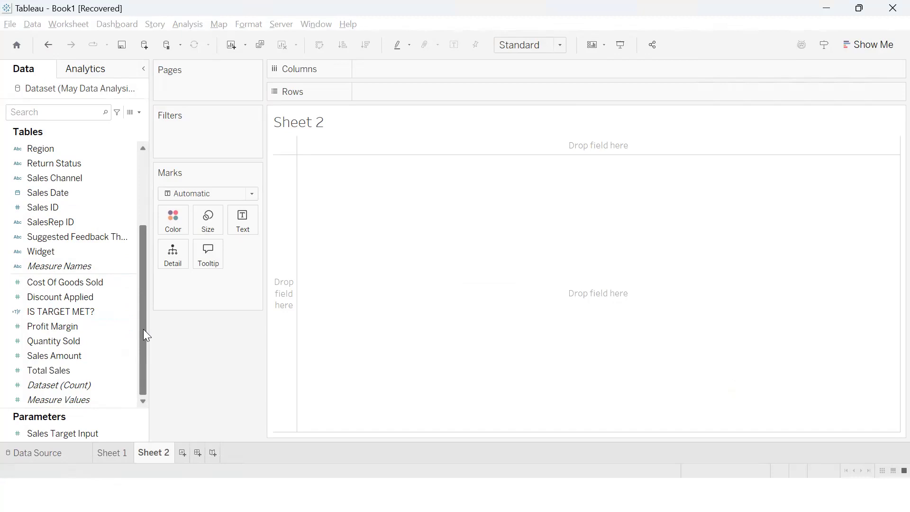
Build a bar chart on Sheet 2 with Product Category on Rows and Total Sales on Columns
scroll(144, 268, "up", 2)
scroll(143, 236, "down", 1)
scroll(142, 256, "down", 1)
scroll(141, 222, "up", 2)
left_click(79, 223)
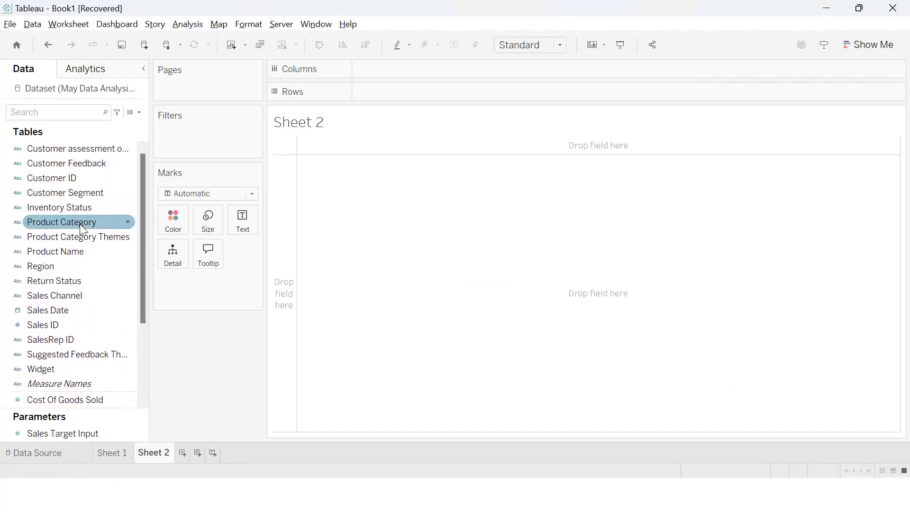
left_click_drag(79, 224, 417, 94)
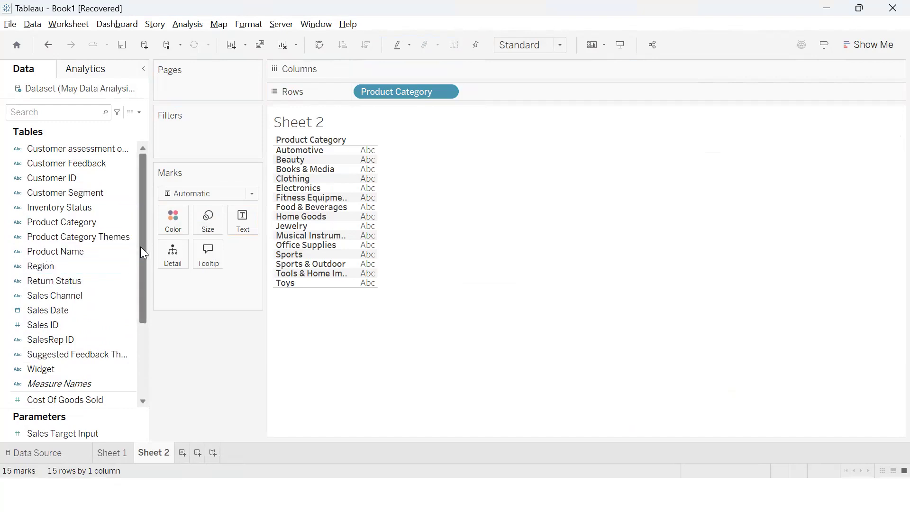
left_click_drag(140, 246, 152, 341)
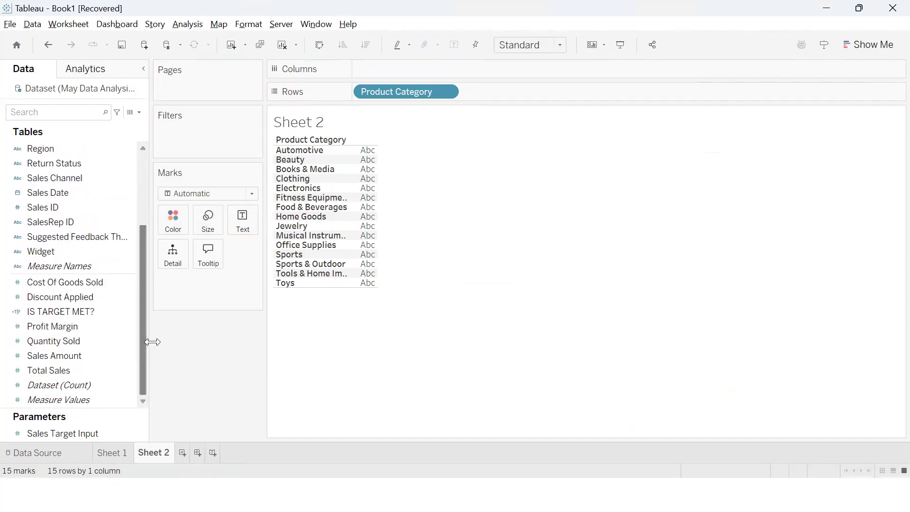
left_click_drag(66, 368, 419, 84)
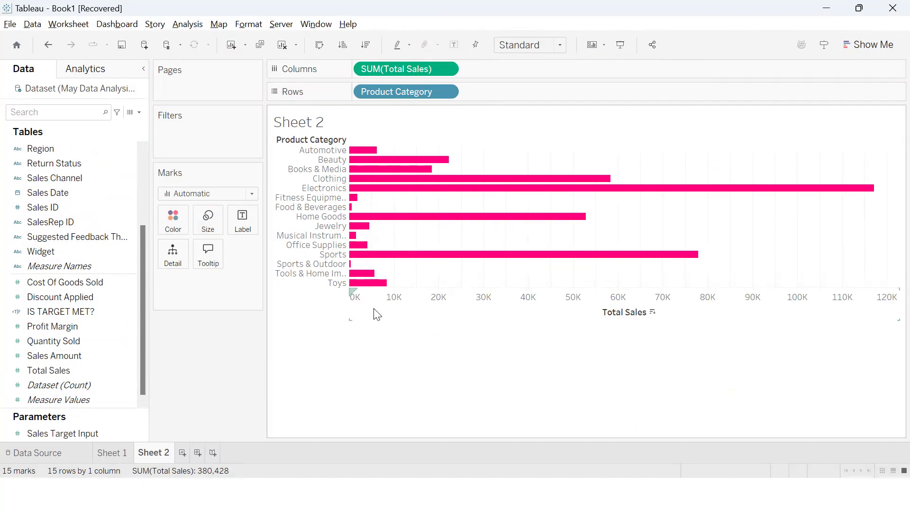
Try labelling the bars with Total Sales and remove that label field from the marks
mouse_move(415, 259)
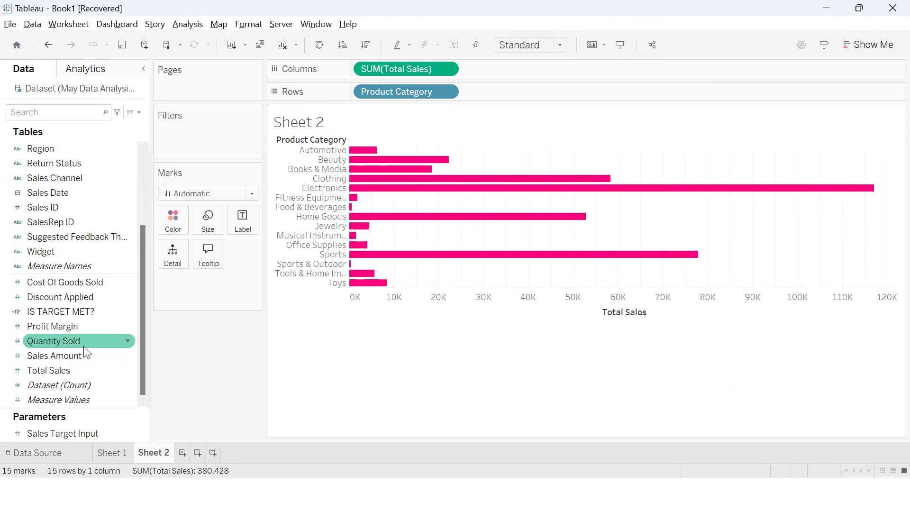
left_click_drag(84, 354, 247, 227)
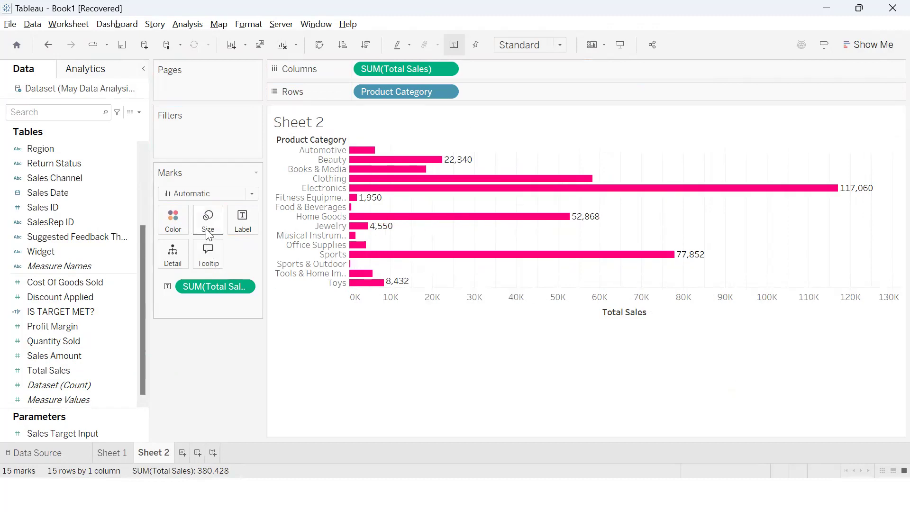
left_click_drag(207, 286, 216, 344)
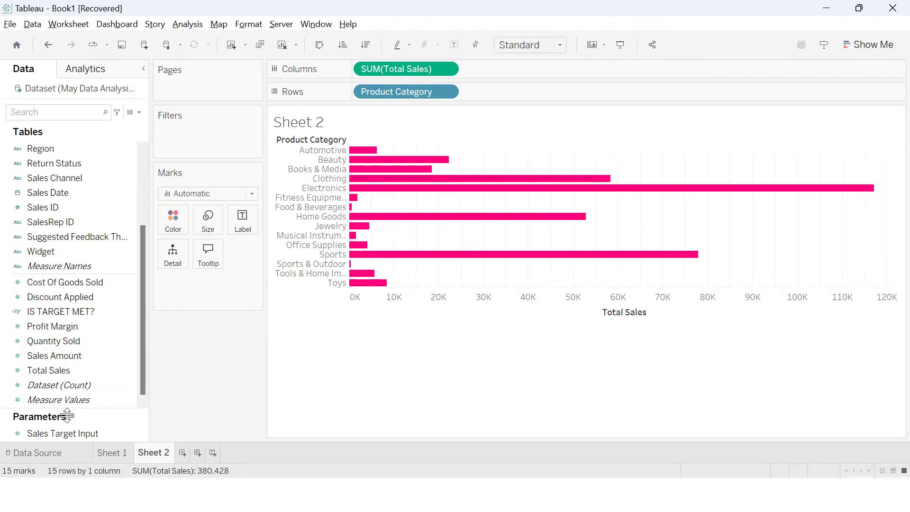
Color the Product Category bars by the IS TARGET MET? calculated field
left_click(81, 313)
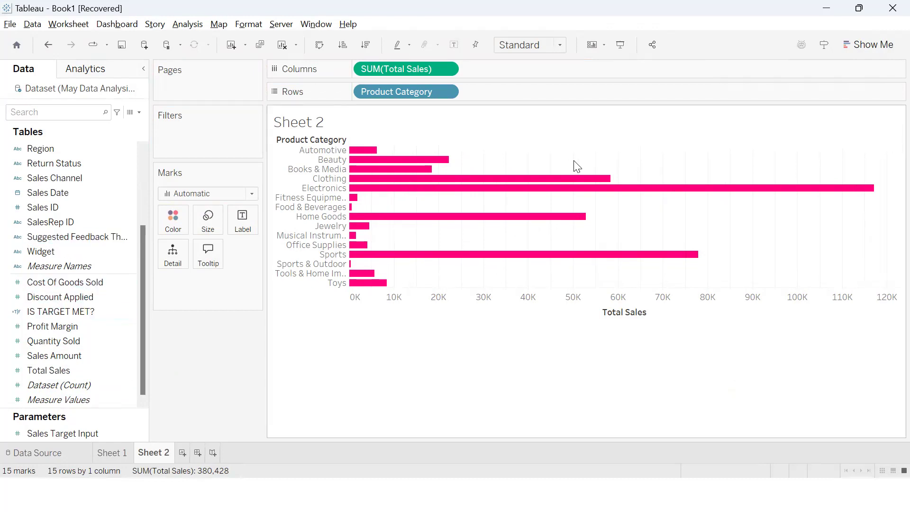
left_click(93, 309)
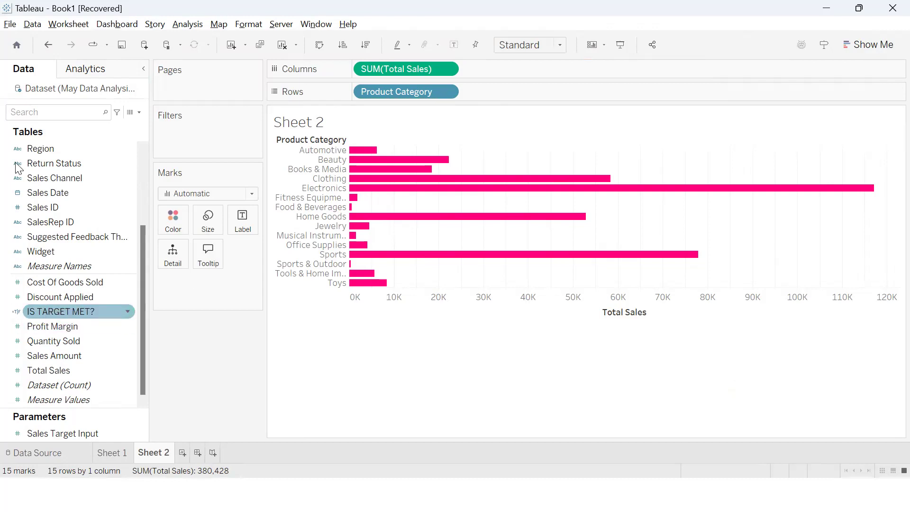
left_click_drag(43, 313, 172, 226)
left_click_drag(231, 291, 179, 230)
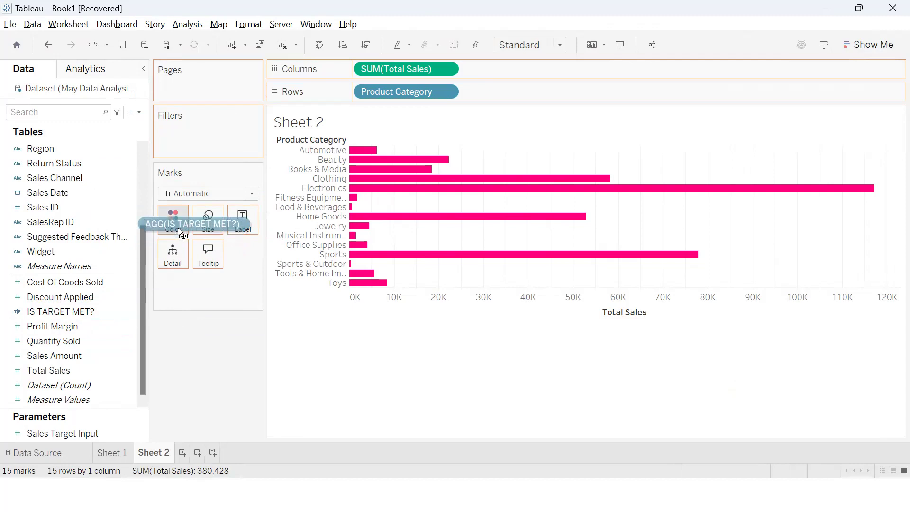
left_click_drag(178, 228, 177, 227)
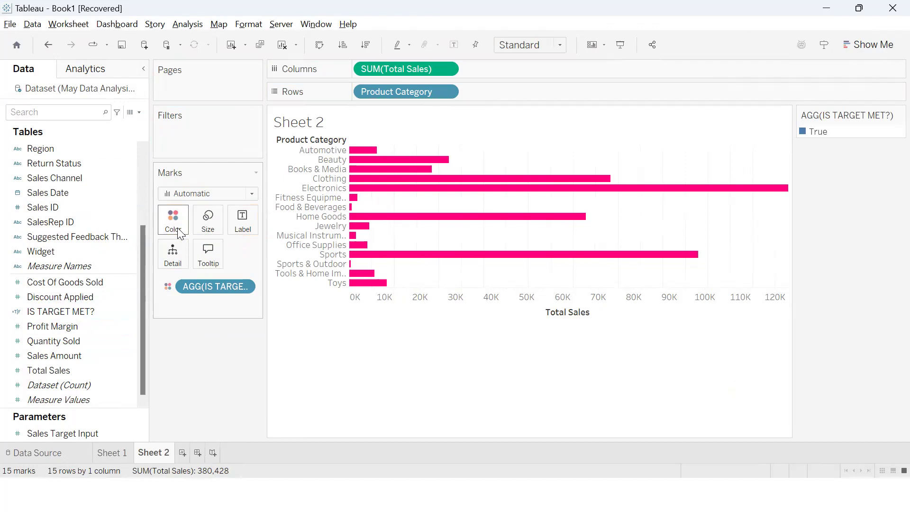
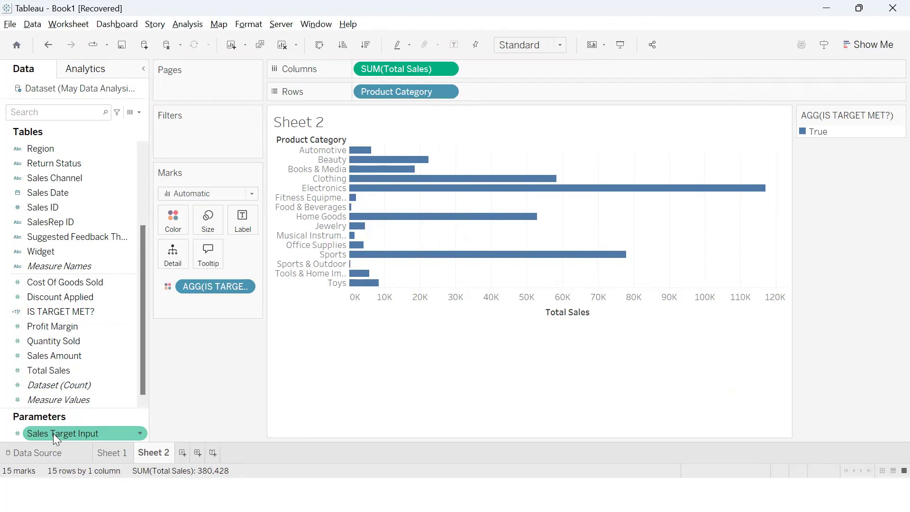
Show the Sales Target Input parameter control on Sheet 2
right_click(53, 433)
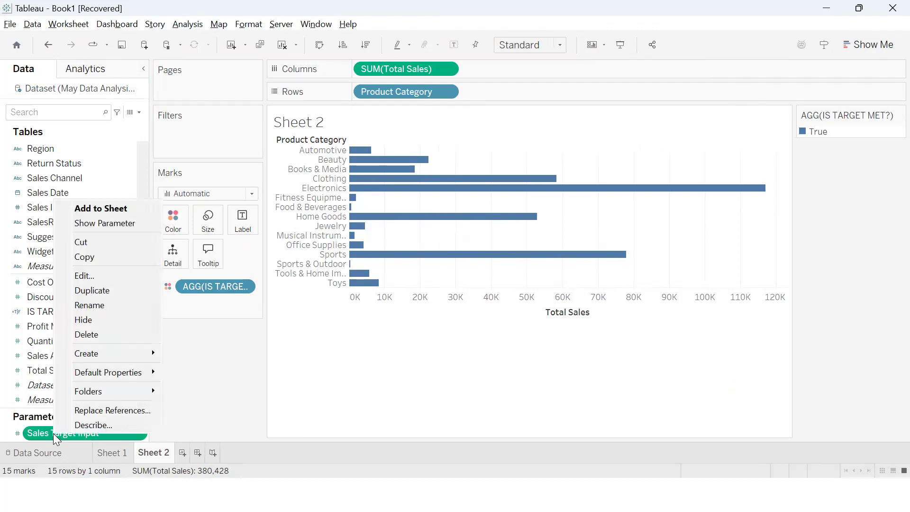
left_click(105, 223)
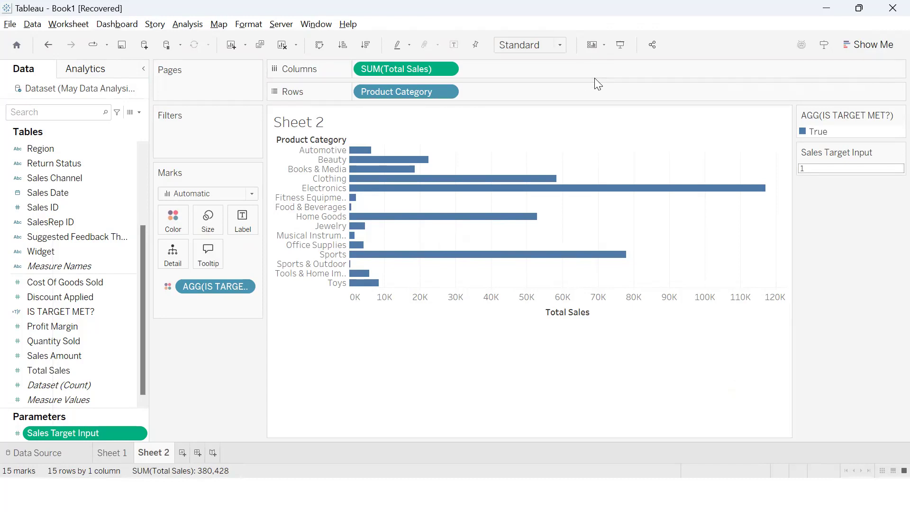
left_click_drag(827, 99, 905, 225)
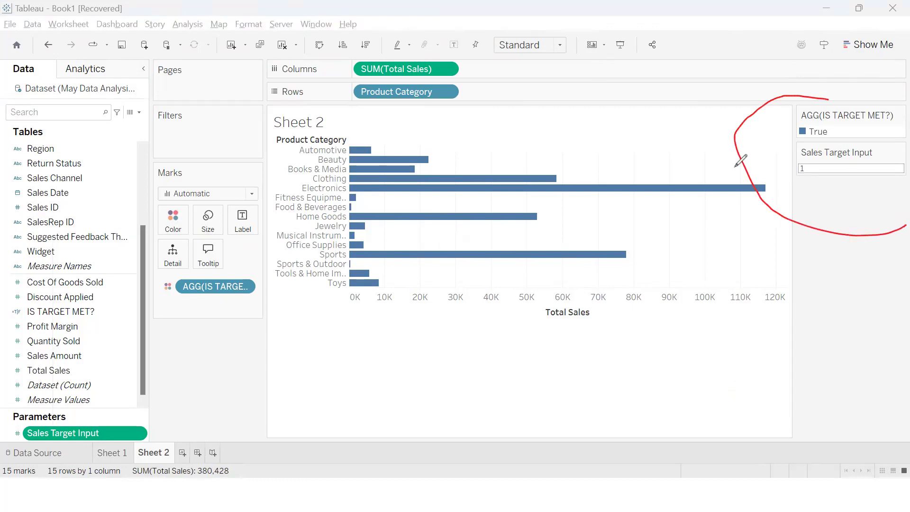
left_click_drag(743, 161, 584, 97)
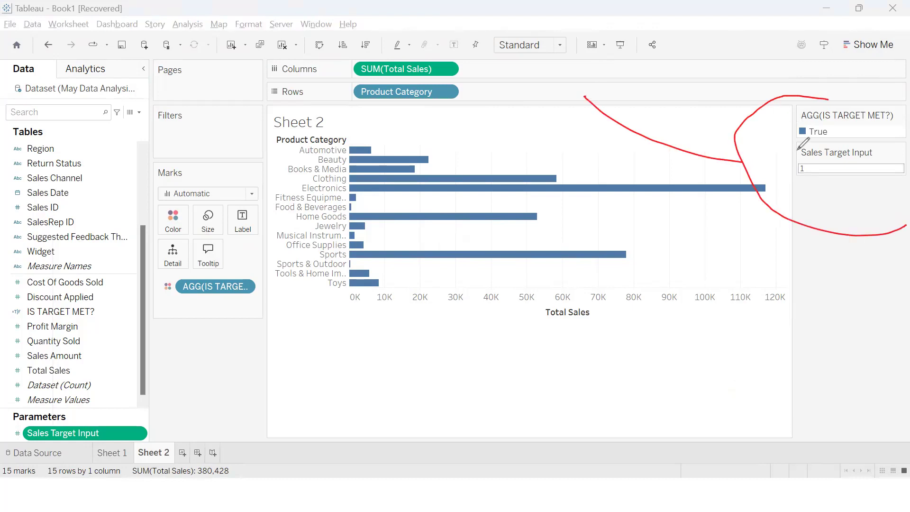
left_click_drag(797, 150, 836, 191)
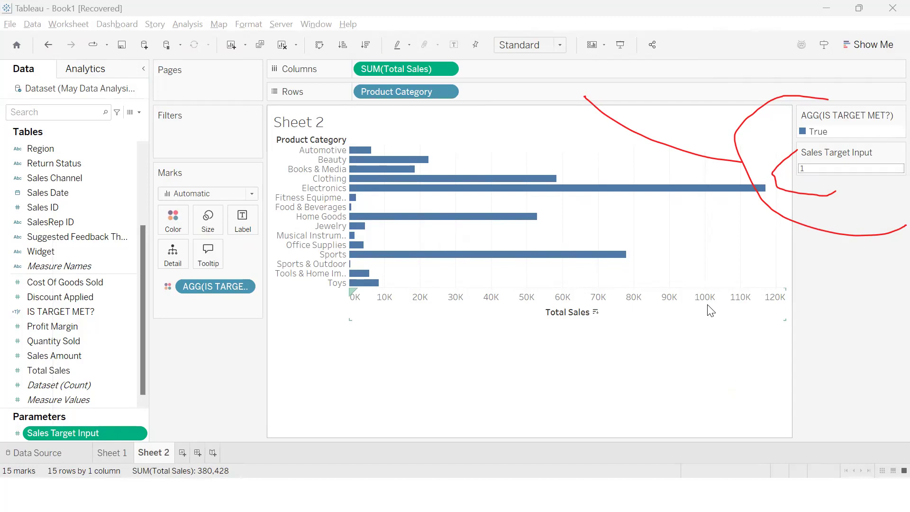
Set the Sales Target Input parameter to 50,000 to recolor the Product Category bars
left_click(840, 166)
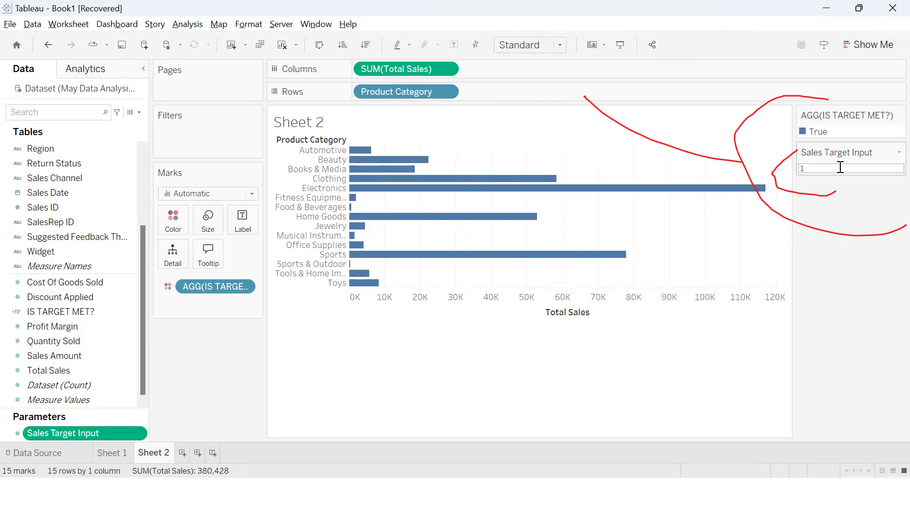
key("BackSpace")
type("50000")
key("BackSpace")
key("BackSpace")
key("BackSpace")
key("BackSpace")
key("BackSpace")
type("50000")
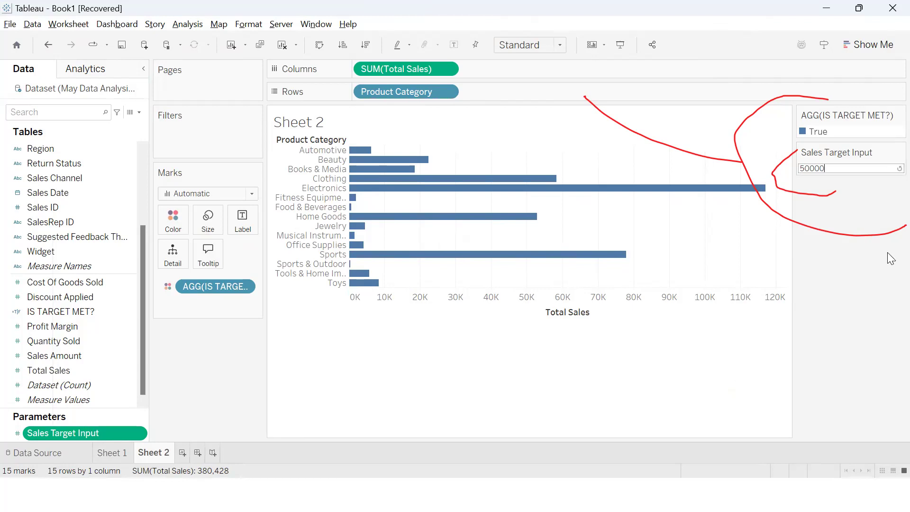
key("BackSpace")
key("BackSpace")
key("BackSpace")
key("BackSpace")
key("BackSpace")
type("50000")
key("Return")
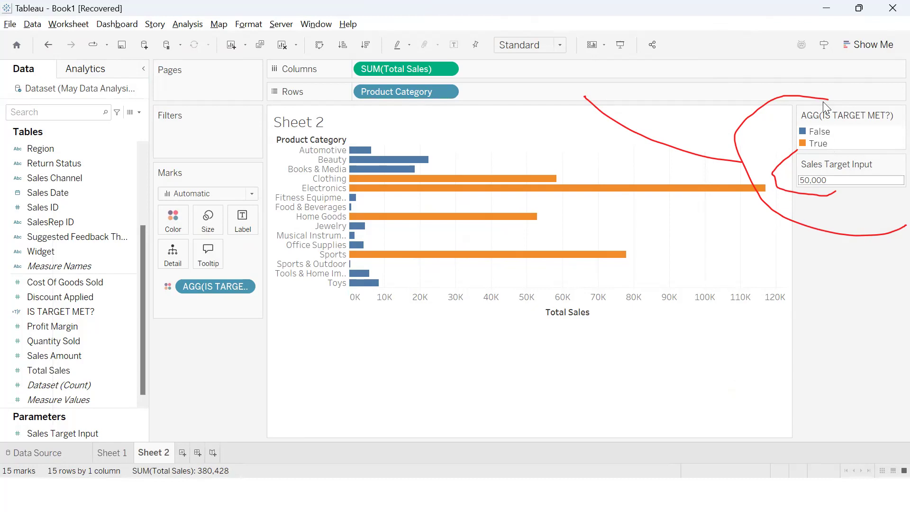
mouse_move(818, 123)
left_mouse_down()
mouse_move(836, 124)
mouse_move(839, 142)
left_mouse_up()
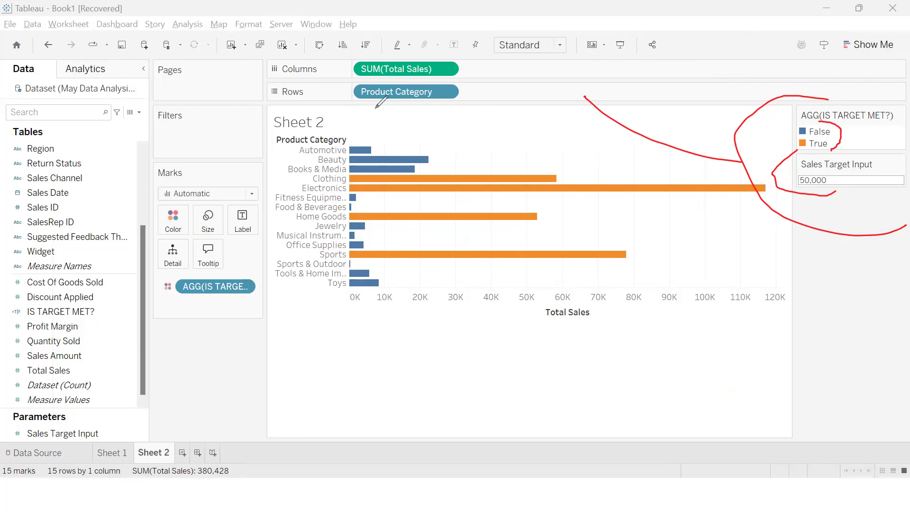
left_click(62, 392)
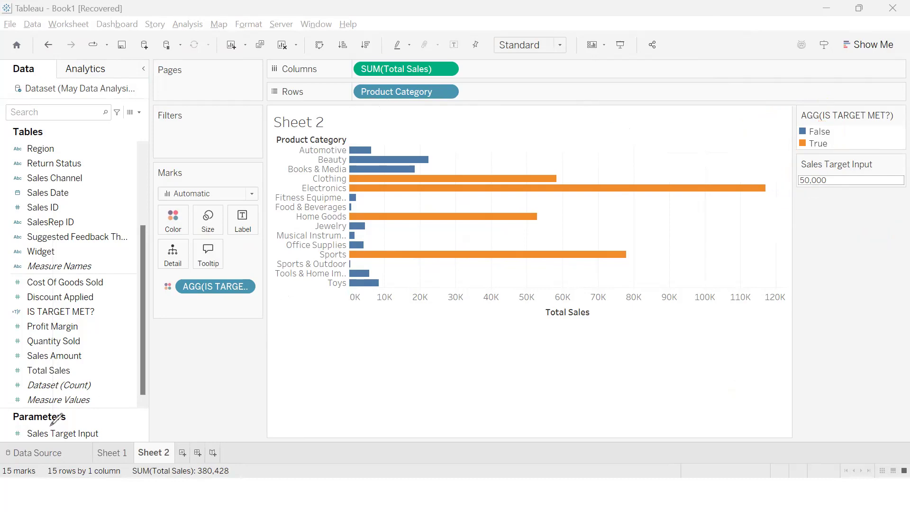
Set the Sales Target Input parameter to 25,000, leaving the sheet title unedited
left_click(859, 180)
left_click(845, 178)
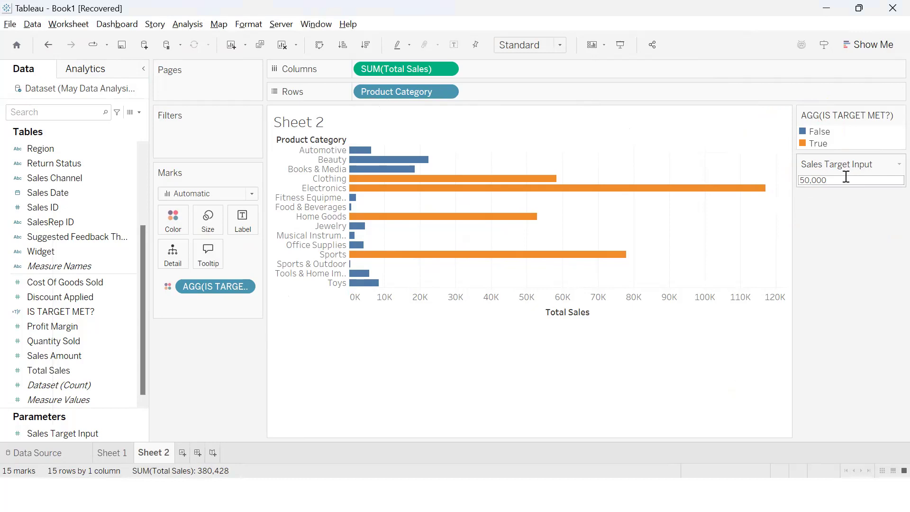
key("BackSpace")
key("BackSpace")
key("BackSpace")
key("BackSpace")
key("BackSpace")
key("BackSpace")
type("250")
type("000")
key("BackSpace")
key("Return")
left_click(846, 176)
left_click(846, 176)
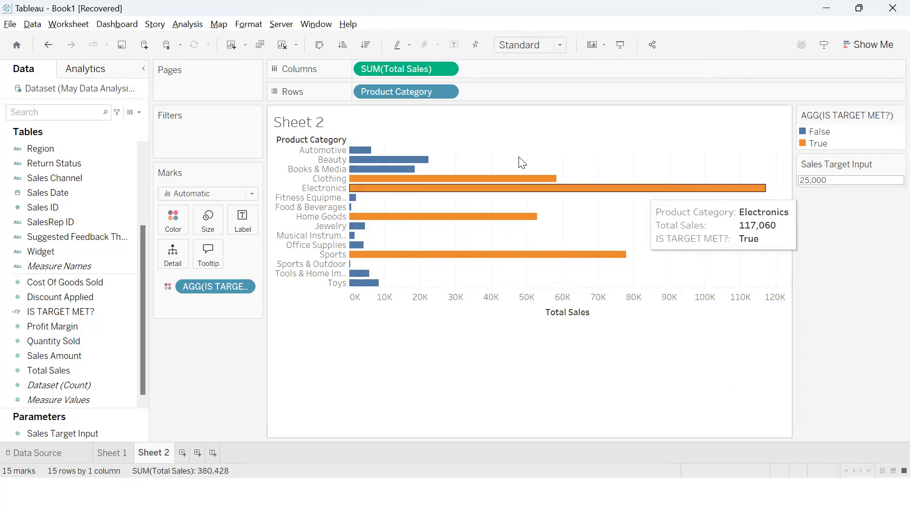
double_click(368, 131)
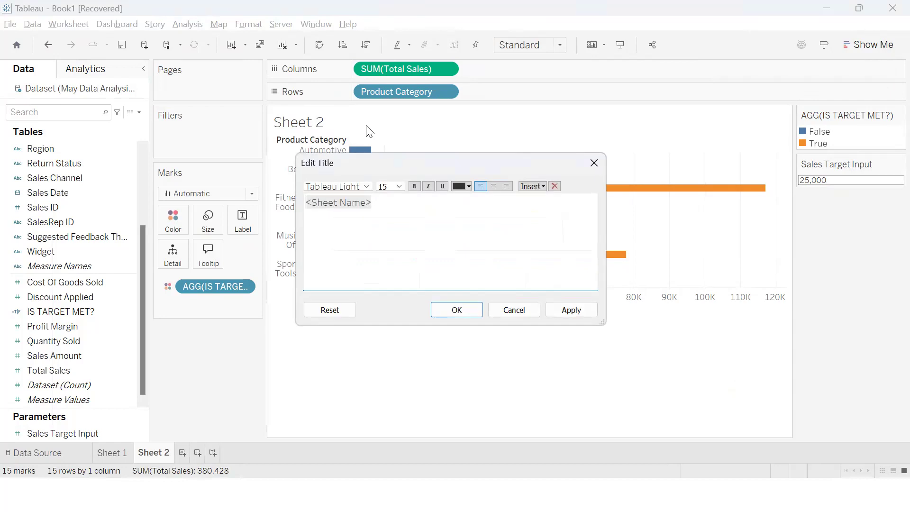
left_click(593, 164)
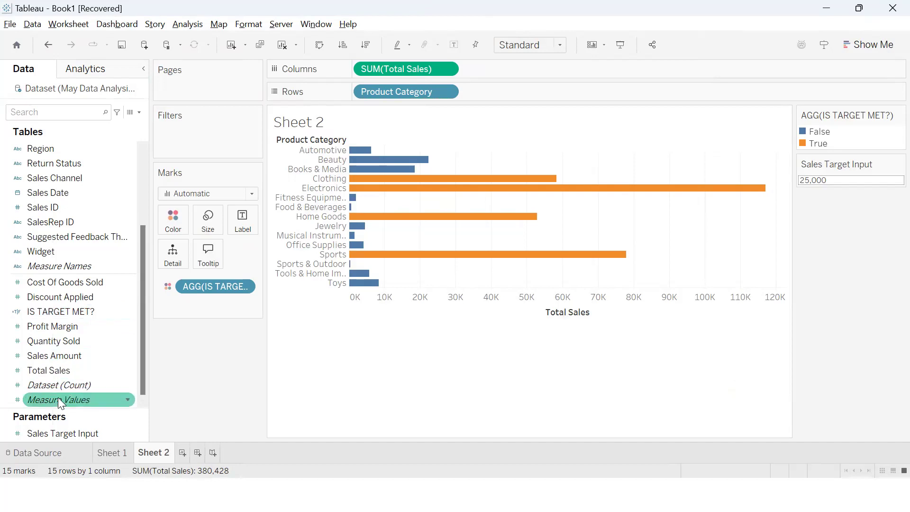
Open the available commands for the Sales Target Input parameter
right_click(60, 432)
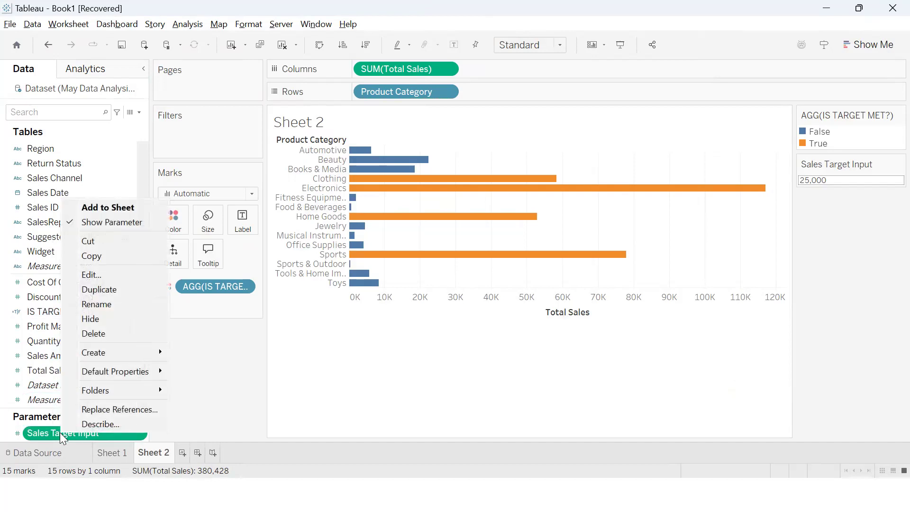